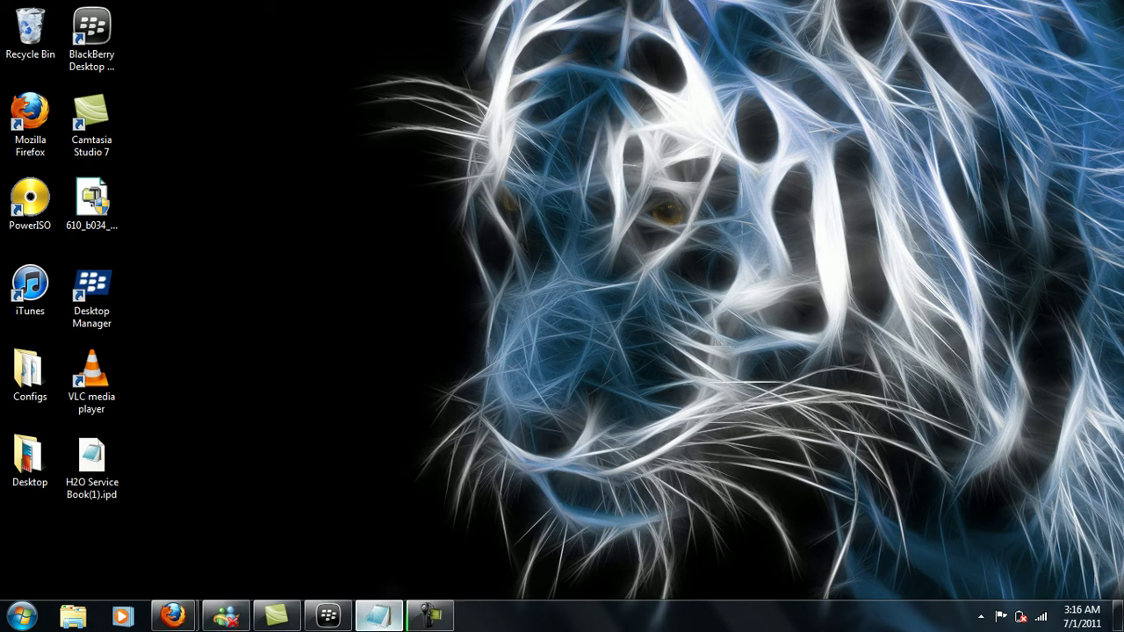
# - Type 'alt SBEB' and, on a second line, 'SB LEGACY RESTORE ENABLED' into the Notepad note, correcting typos
pyautogui.click(378, 616)
pyautogui.write('alt ')
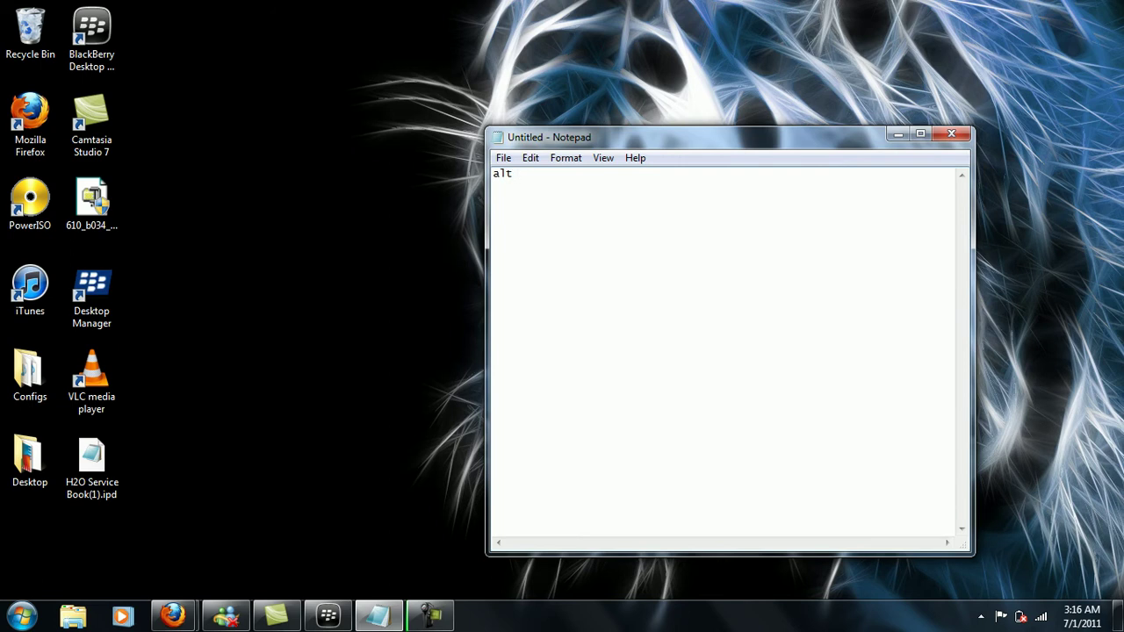
pyautogui.write('SBEB')
pyautogui.write('SB')
pyautogui.press('BackSpace')
pyautogui.press('BackSpace')
pyautogui.press('BackSpace')
pyautogui.press('Return')
pyautogui.write('SB LEGACY S')
pyautogui.press('BackSpace')
pyautogui.write('RESTORE ENABLED')
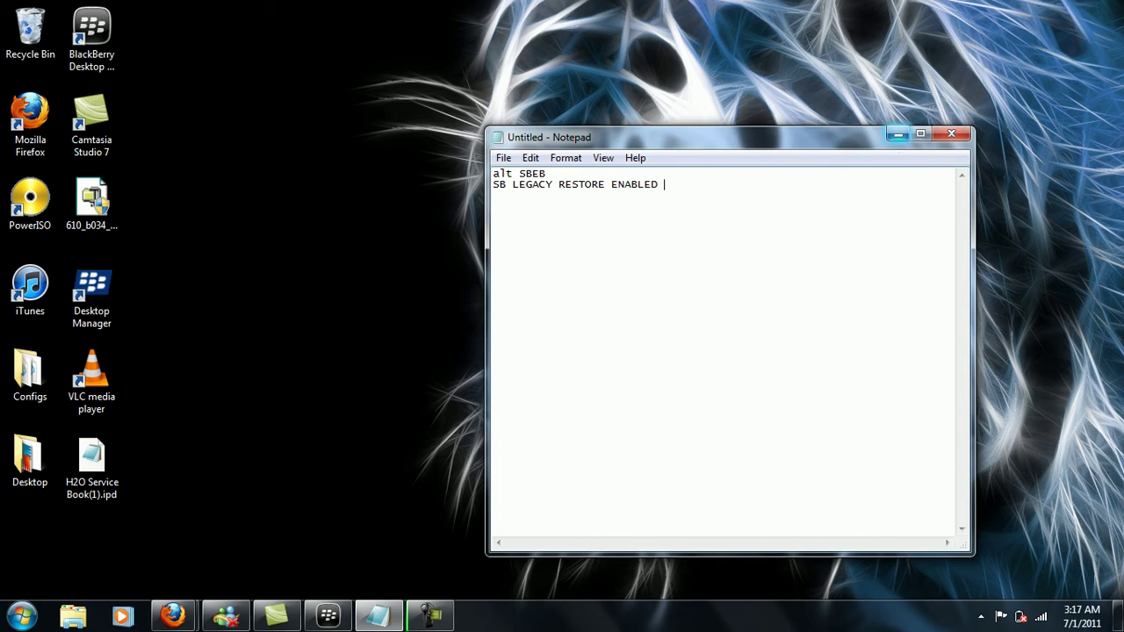
# - Minimize the Notepad window so the desktop is clear
pyautogui.click(897, 133)
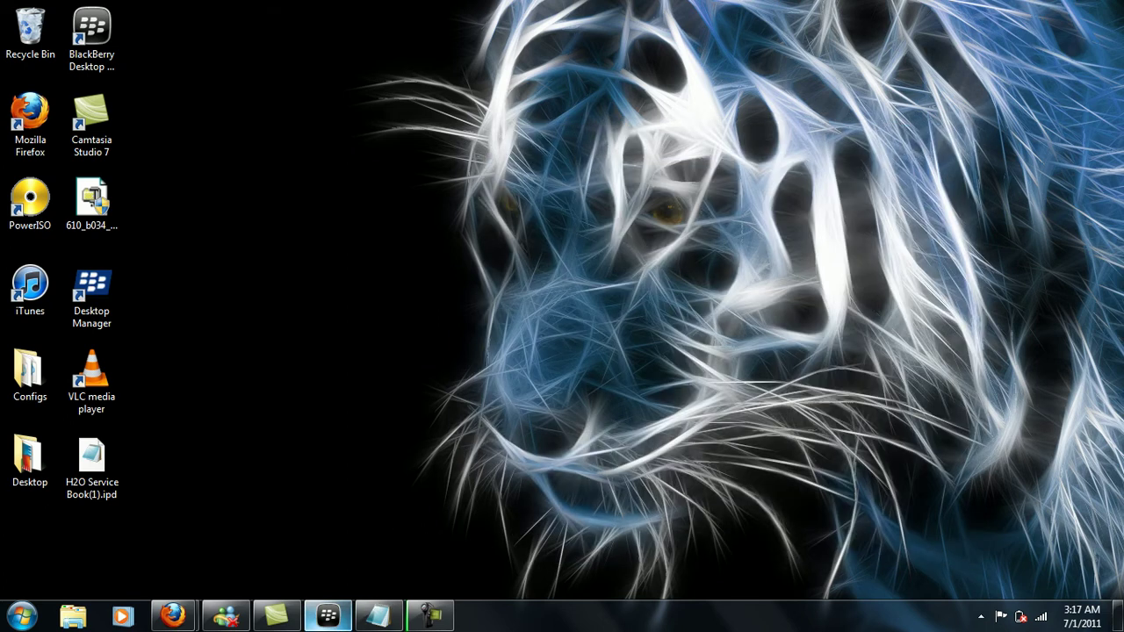
pyautogui.moveTo(329, 616)
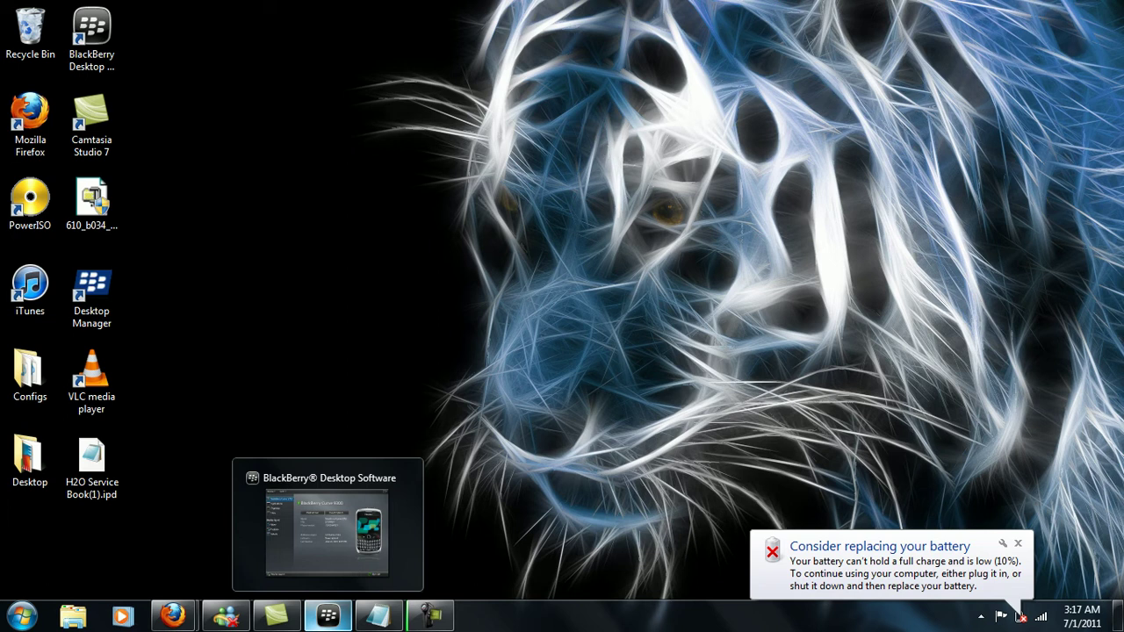
# - In Firefox, go through Apps & Software > BlackBerry Desktop Software > BlackBerry for PC to the v6.1.0 B34 download page
pyautogui.moveTo(173, 616)
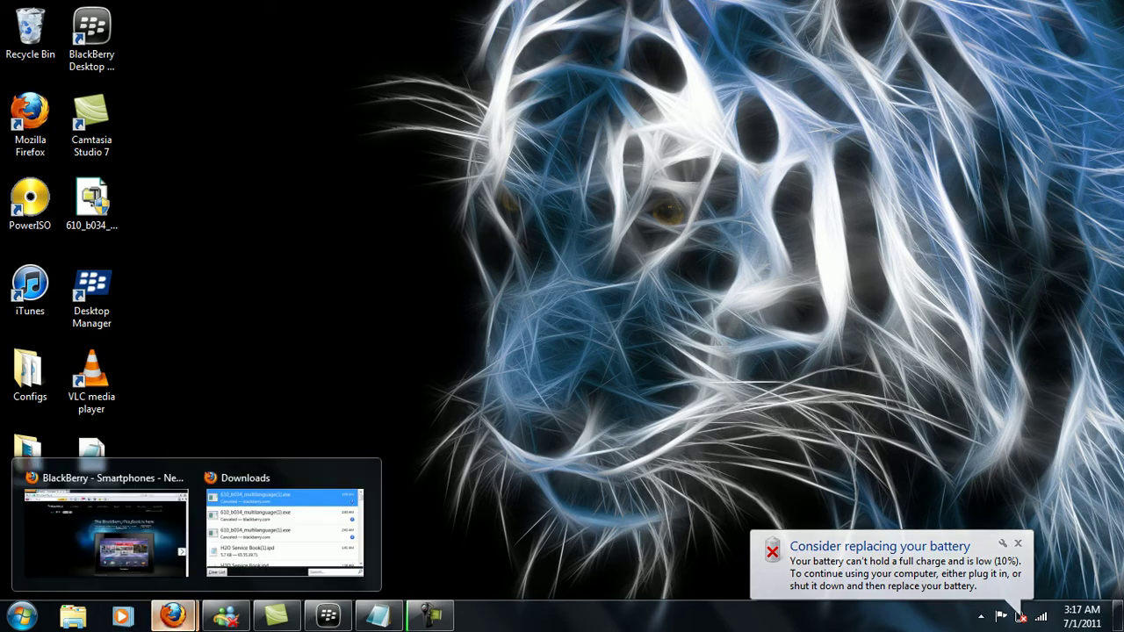
pyautogui.click(146, 566)
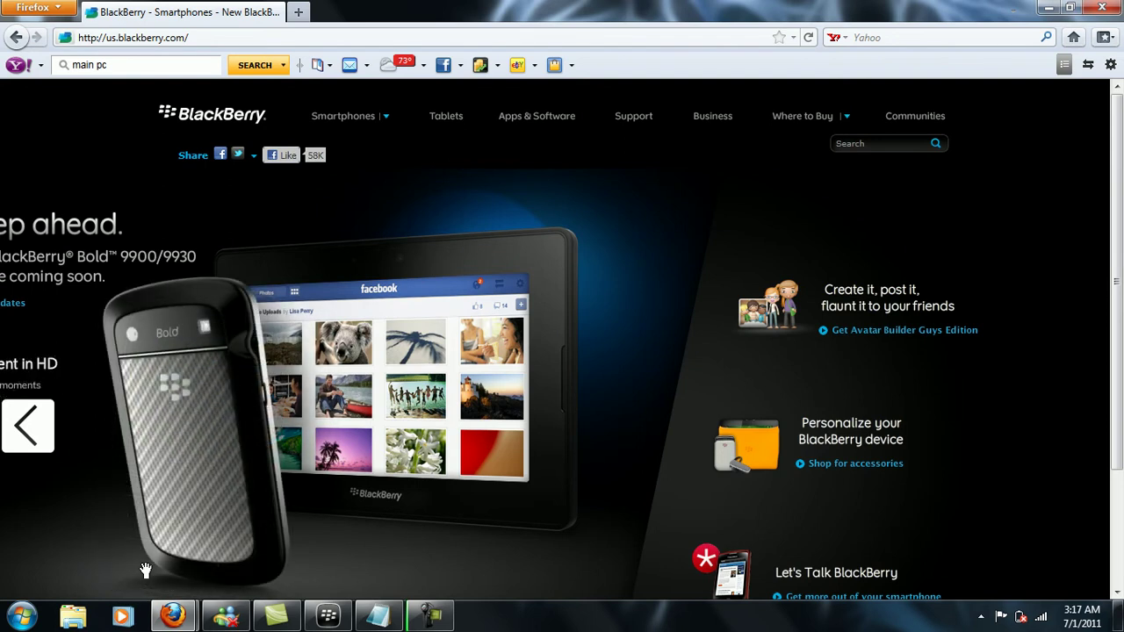
pyautogui.click(537, 116)
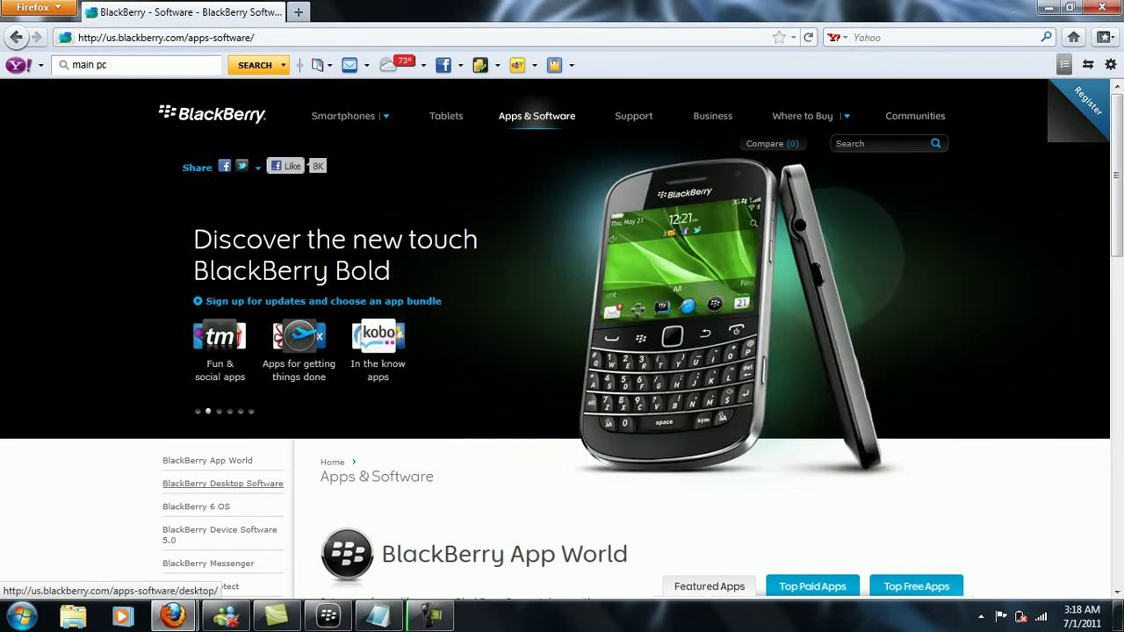
pyautogui.click(222, 483)
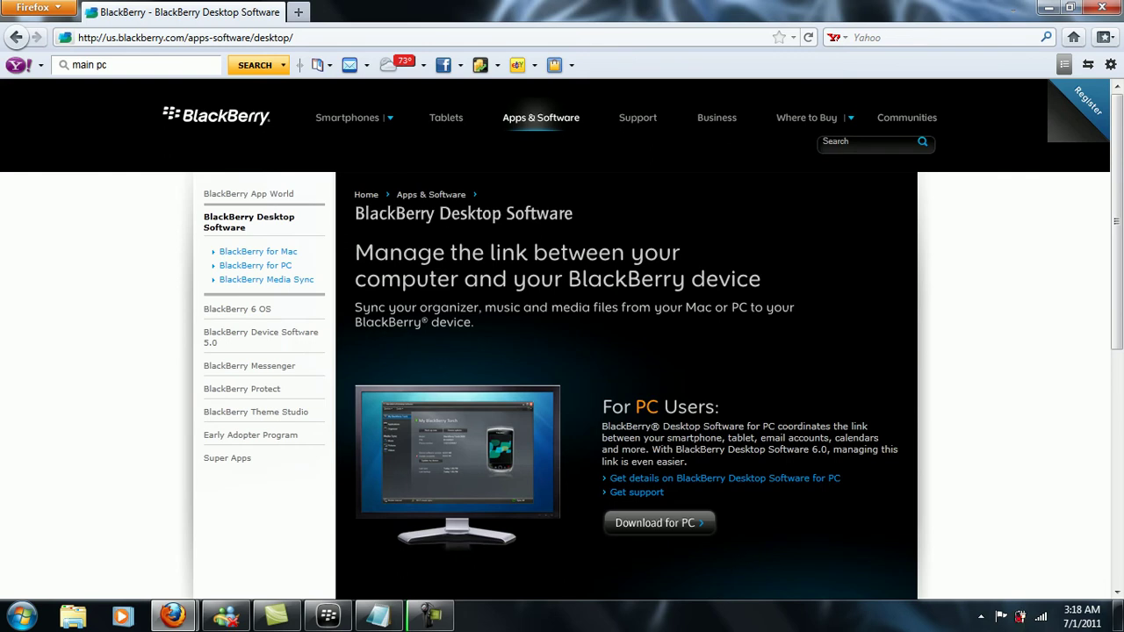
pyautogui.click(255, 265)
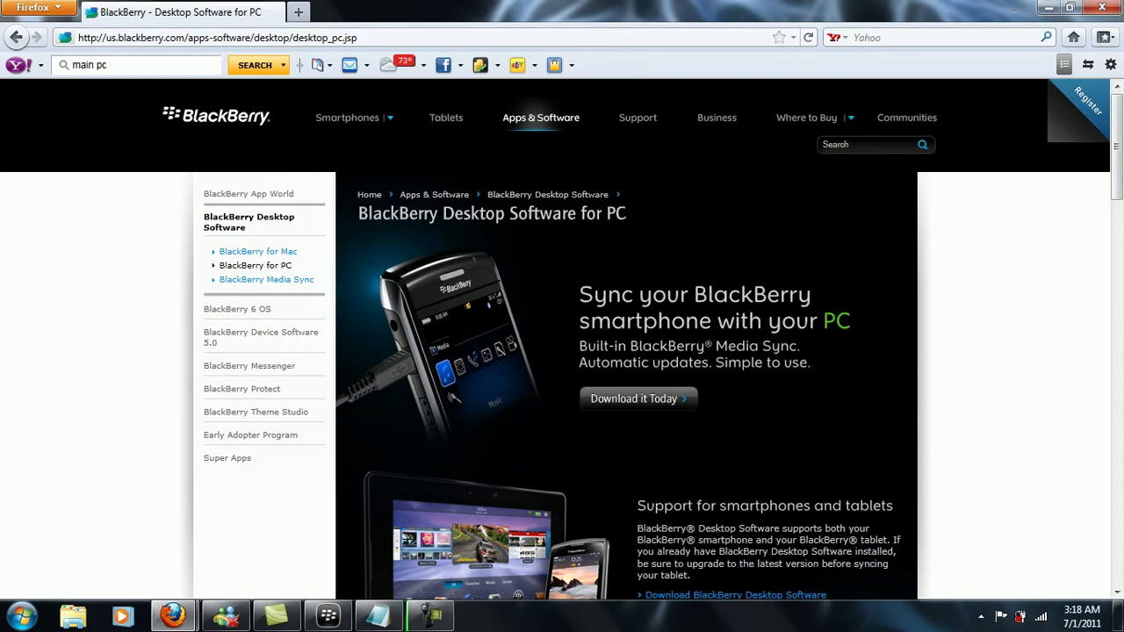
pyautogui.click(638, 399)
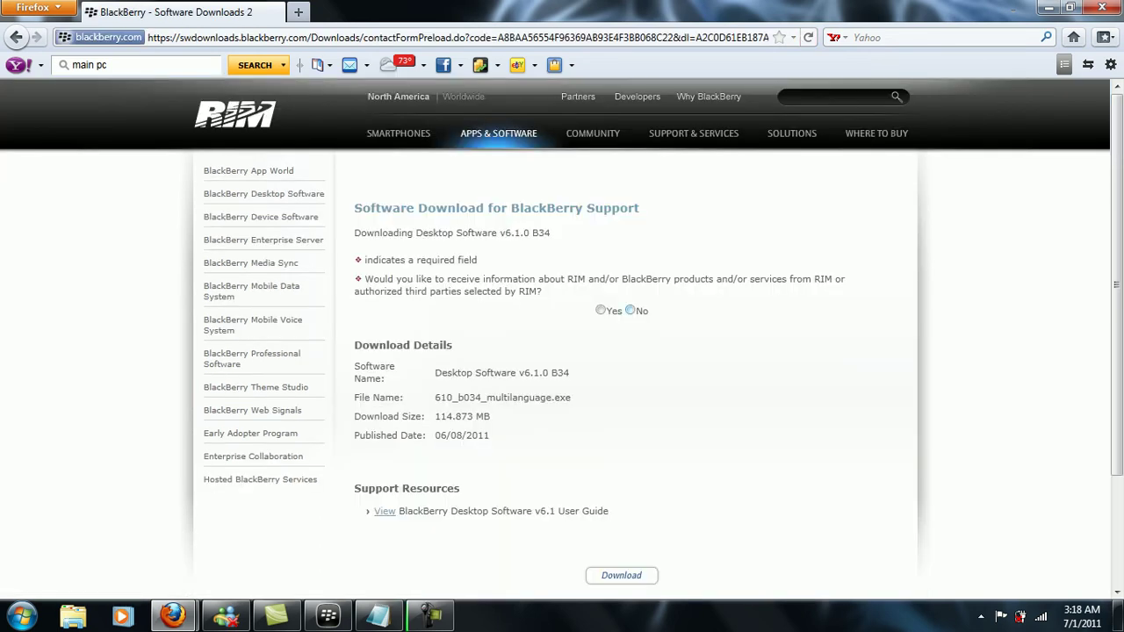
# - Decline RIM product information and start saving the 610_b034_multilanguage.exe installer
pyautogui.click(630, 310)
pyautogui.click(621, 575)
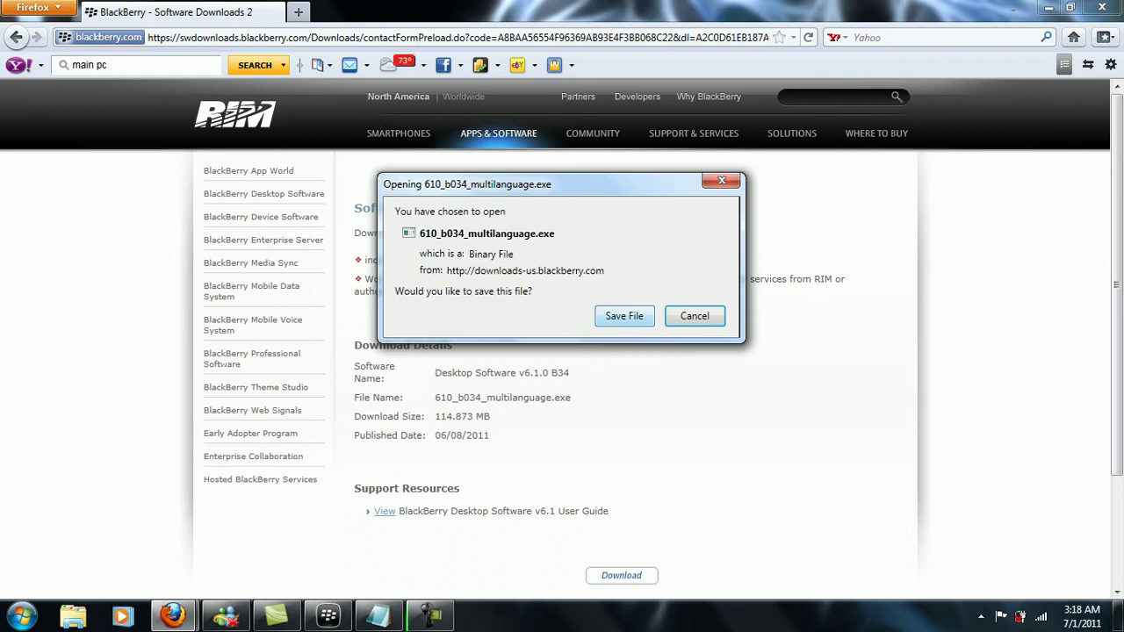
pyautogui.press('Return')
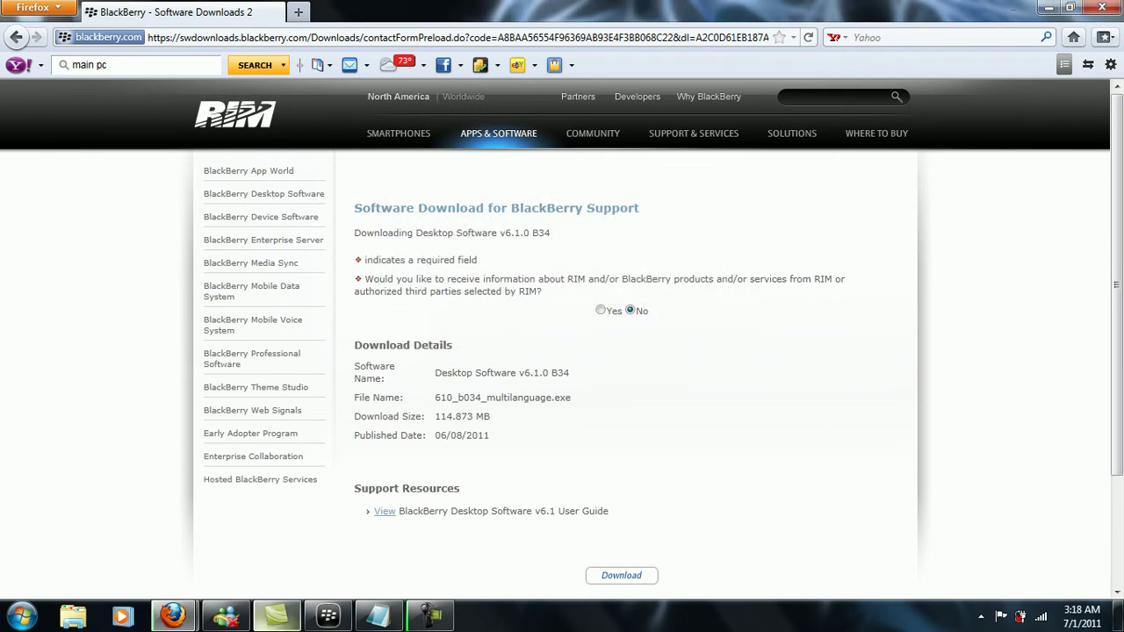
# - Cancel the running installer download in the Downloads list and minimize Firefox
pyautogui.moveTo(173, 615)
pyautogui.click(284, 525)
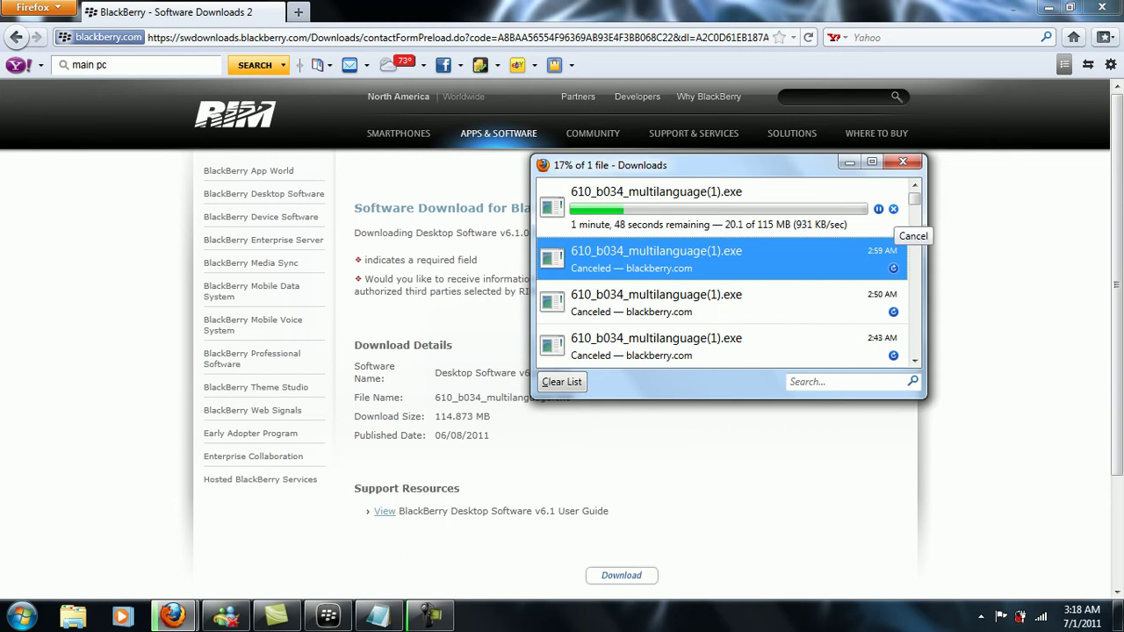
pyautogui.click(893, 209)
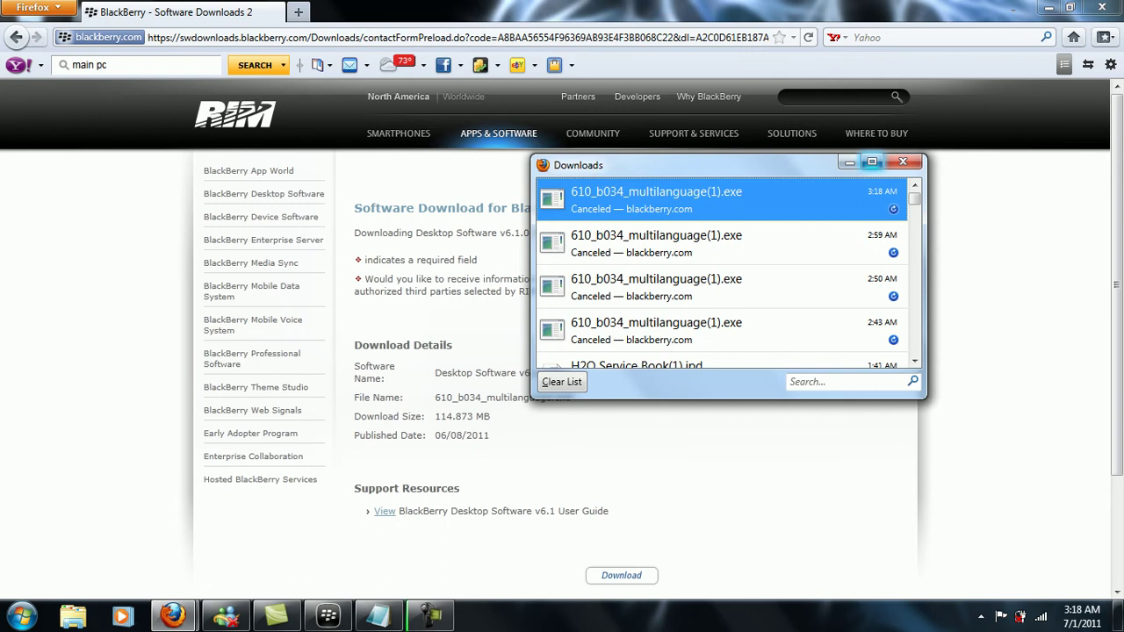
pyautogui.click(902, 162)
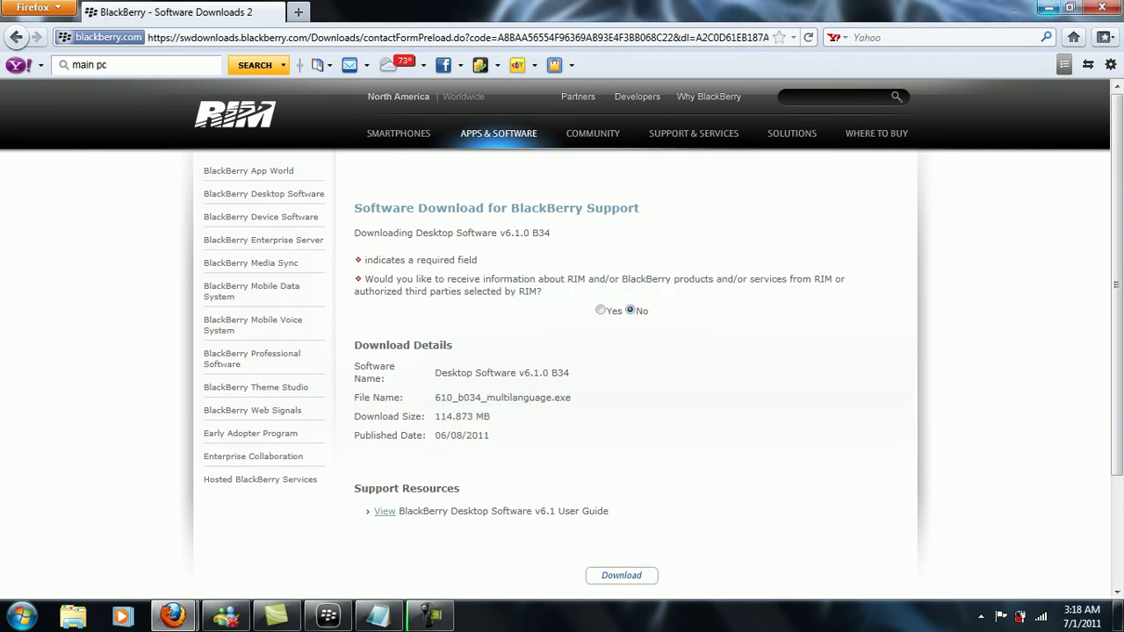
pyautogui.click(1048, 7)
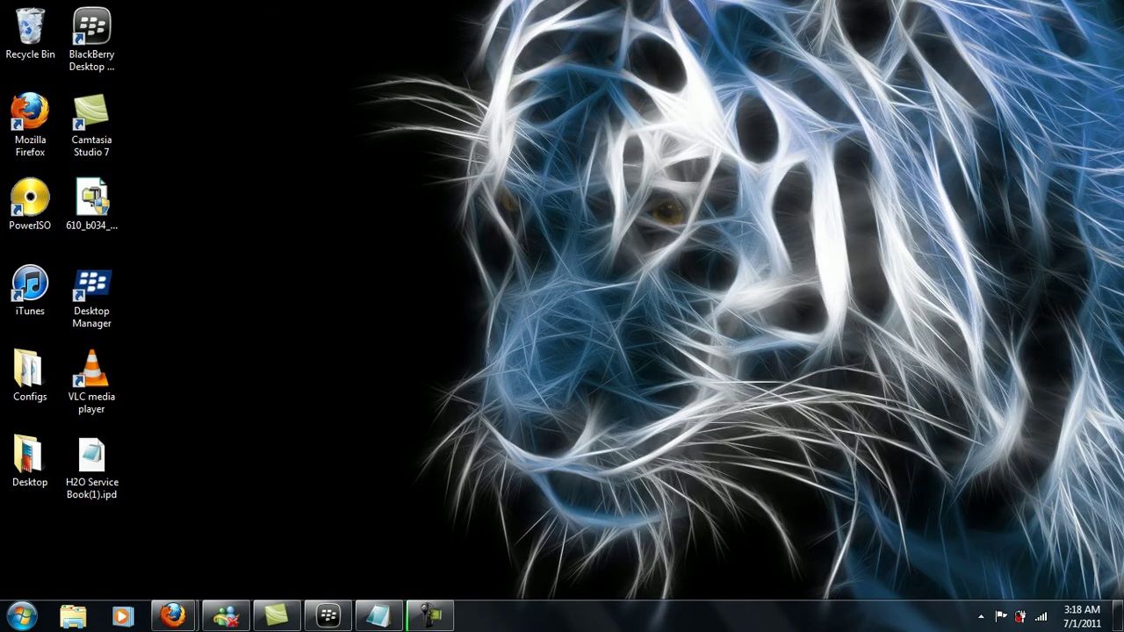
# - Move the 610_b034 installer icon mid-desktop, run it, cancel extraction, and dismiss the installer error
pyautogui.moveTo(92, 202); pyautogui.dragTo(278, 206)
pyautogui.moveTo(382, 127); pyautogui.dragTo(228, 314)
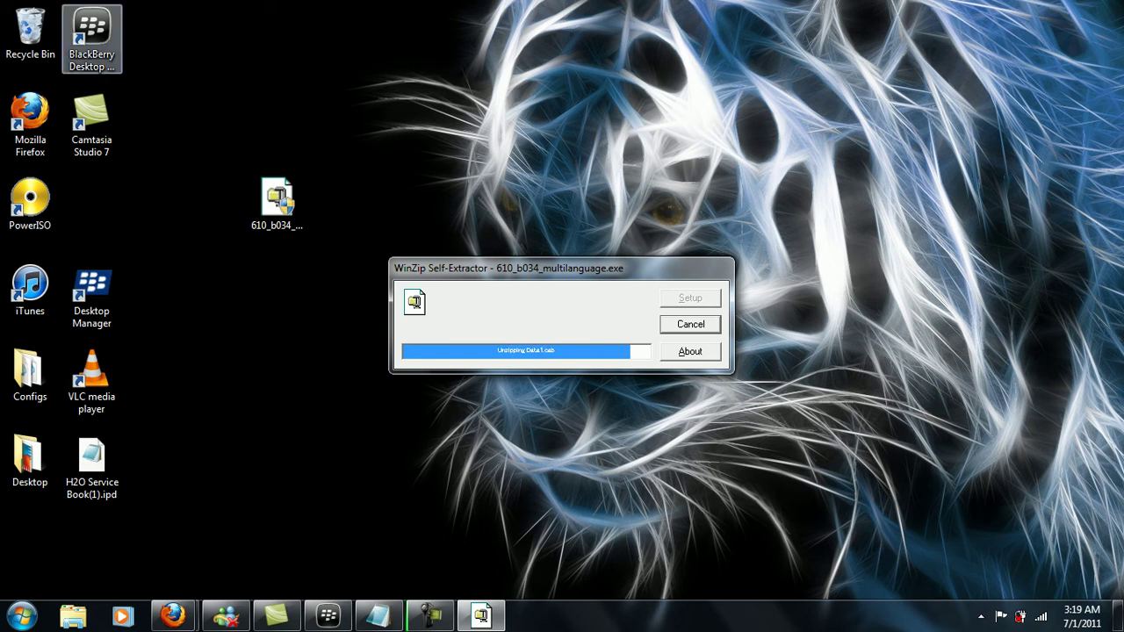
pyautogui.click(278, 200)
pyautogui.moveTo(139, 11); pyautogui.dragTo(89, 56)
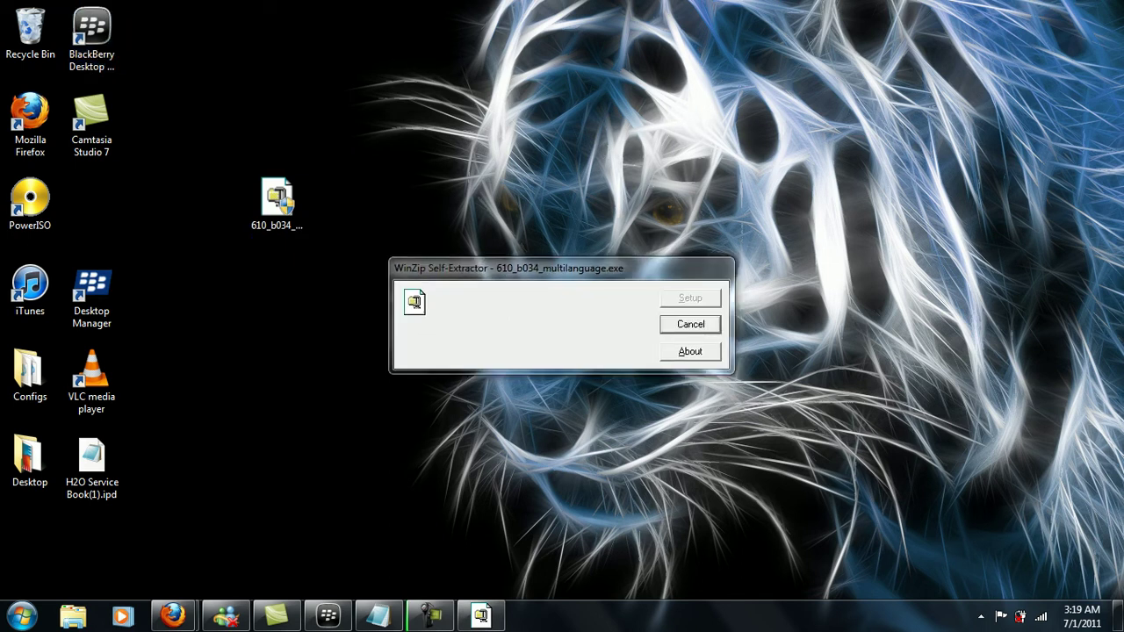
pyautogui.press('Escape')
pyautogui.press('Return')
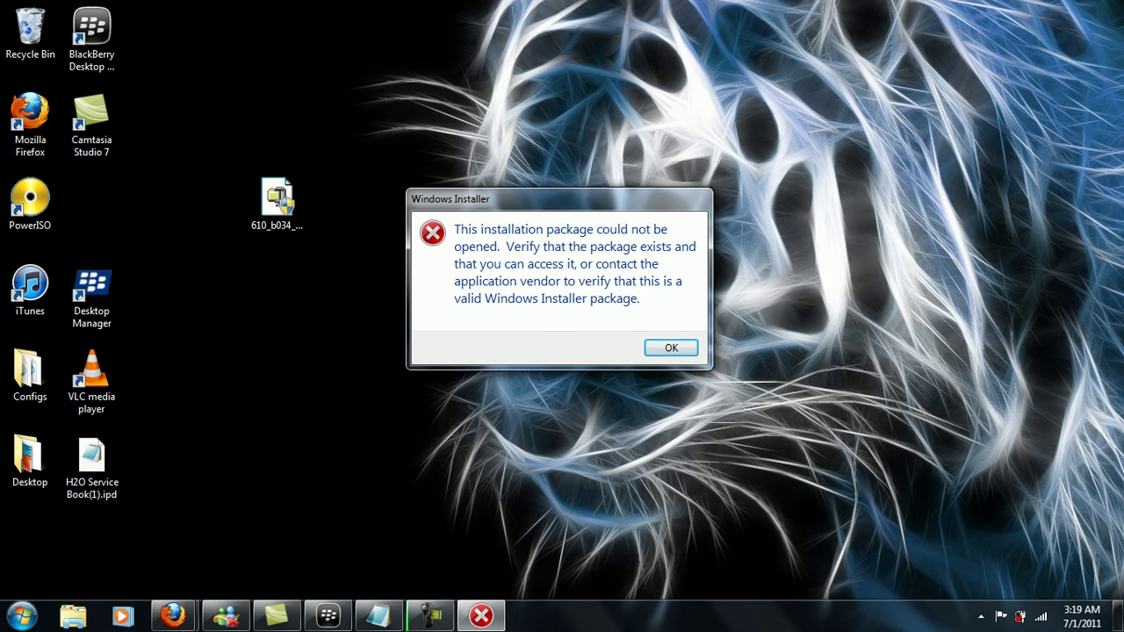
pyautogui.press('Return')
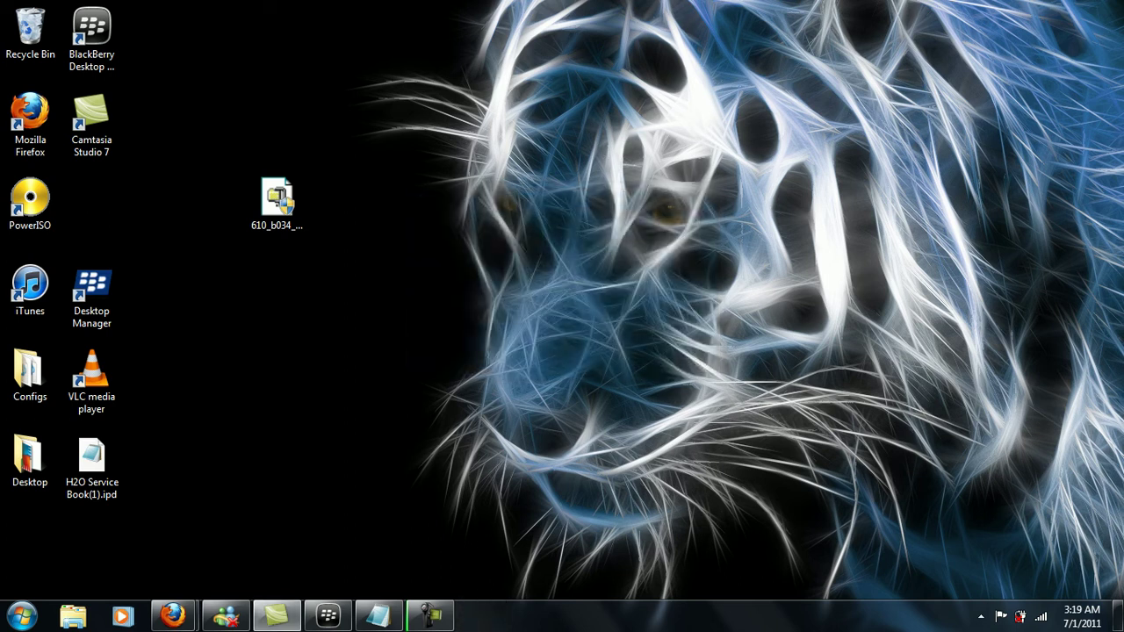
# - Move the 610_b034 icon back to the left column and bring up BlackBerry Desktop Software
pyautogui.click(277, 202)
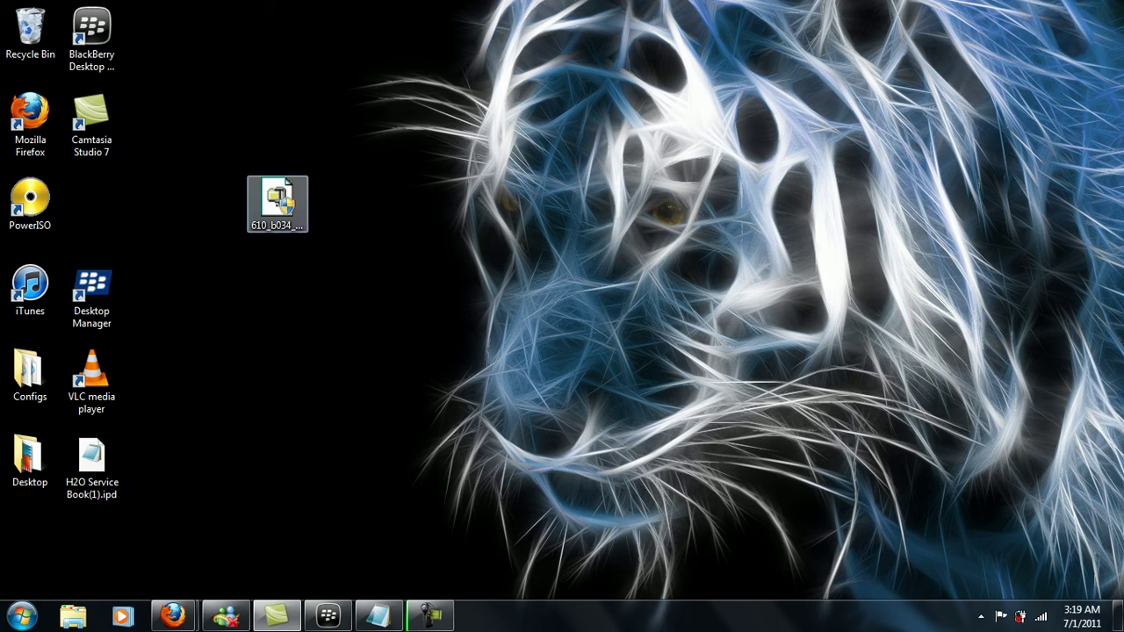
pyautogui.moveTo(278, 202); pyautogui.dragTo(92, 202)
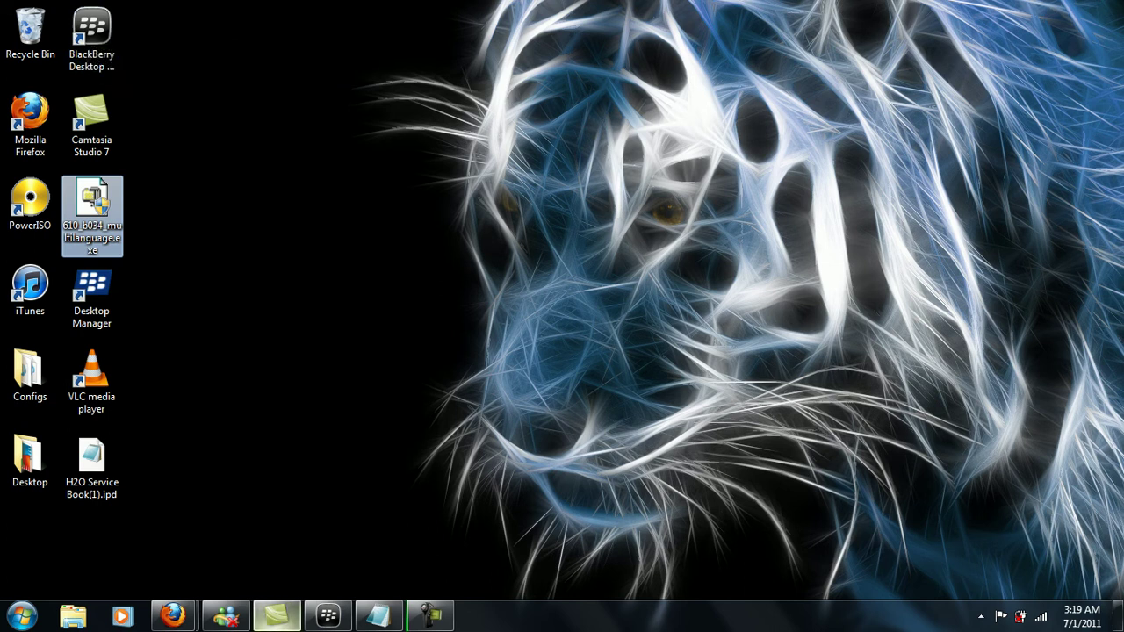
pyautogui.click(328, 616)
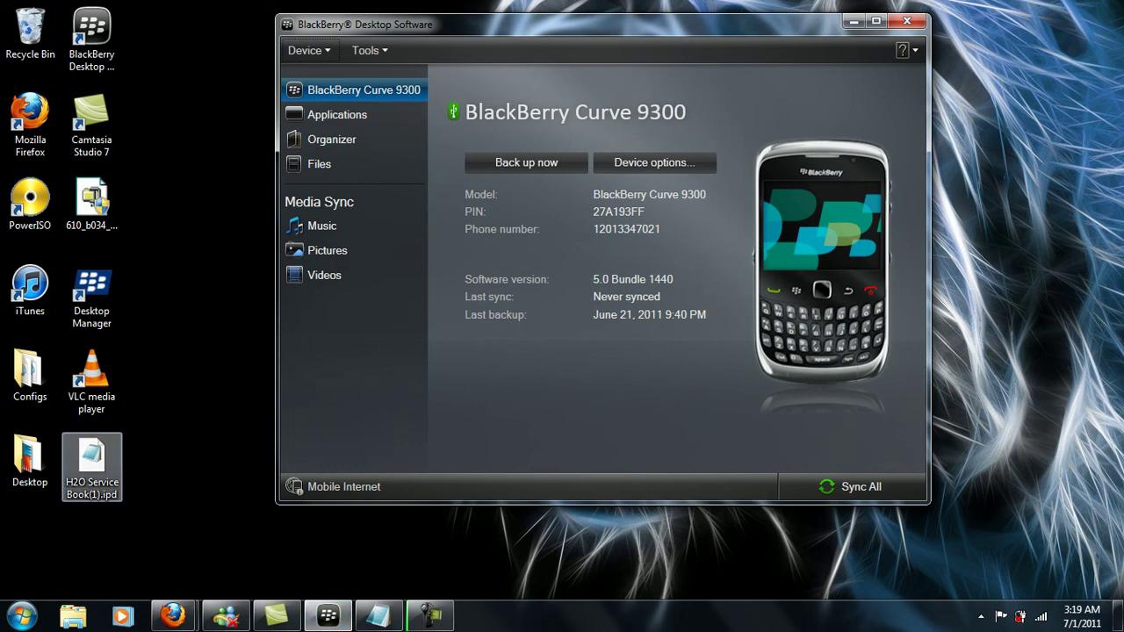
# - Reposition the H2O Service Book(1).ipd icon beside and then below VLC on the desktop
pyautogui.moveTo(92, 461); pyautogui.dragTo(154, 378)
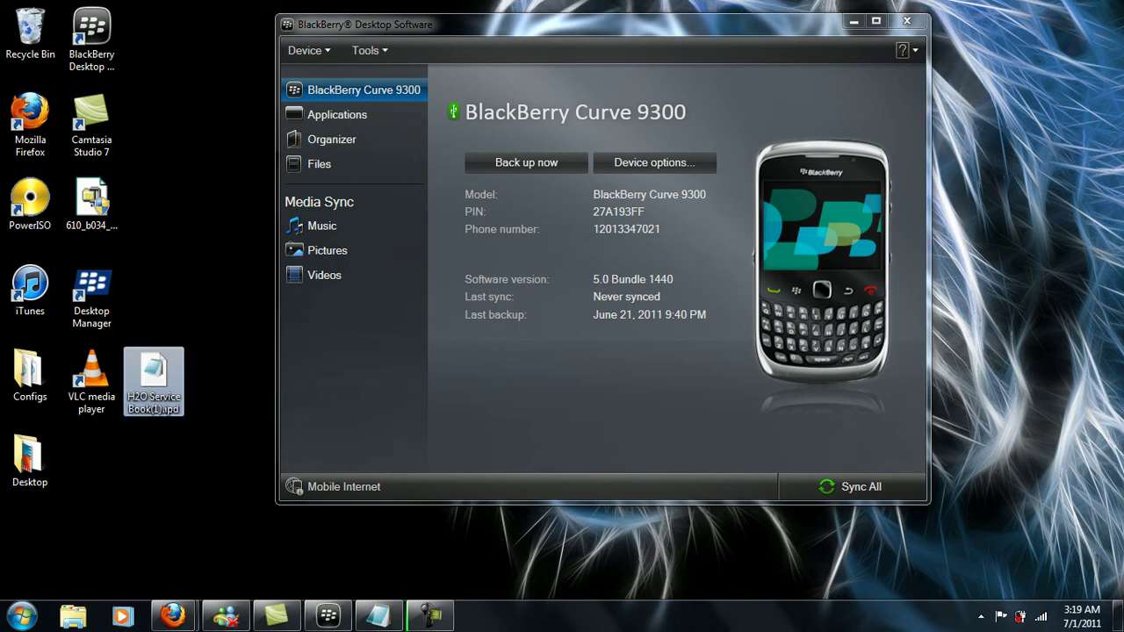
pyautogui.moveTo(217, 309); pyautogui.dragTo(132, 457)
pyautogui.moveTo(154, 377); pyautogui.dragTo(98, 461)
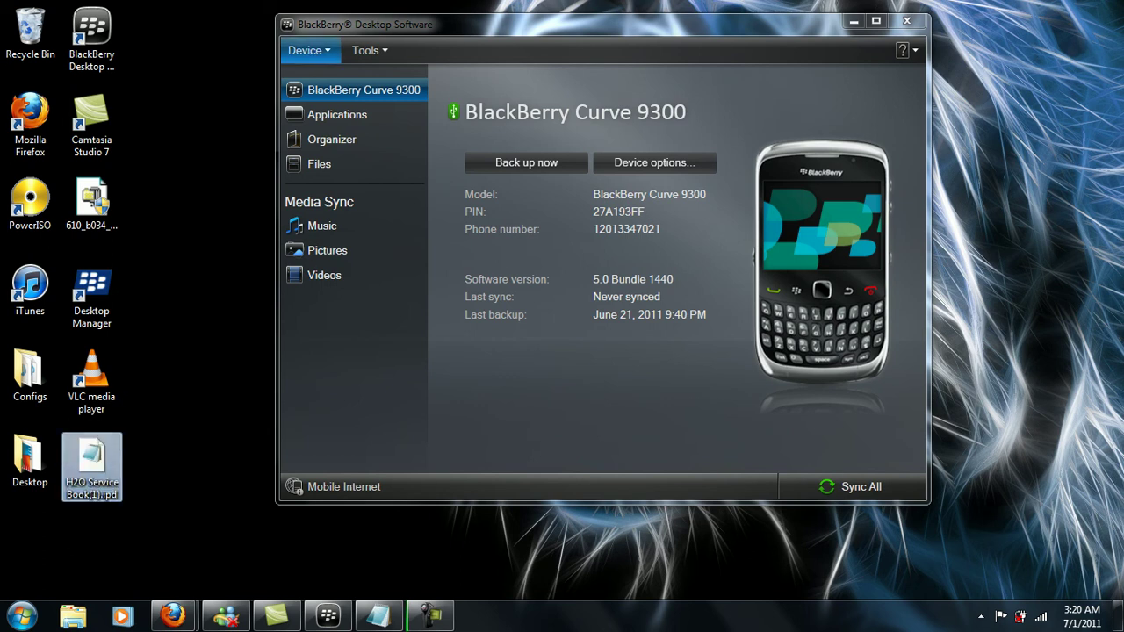
# - Open Device > Restore and keep My Documents\BlackBerry\Backup as the backup location
pyautogui.click(309, 50)
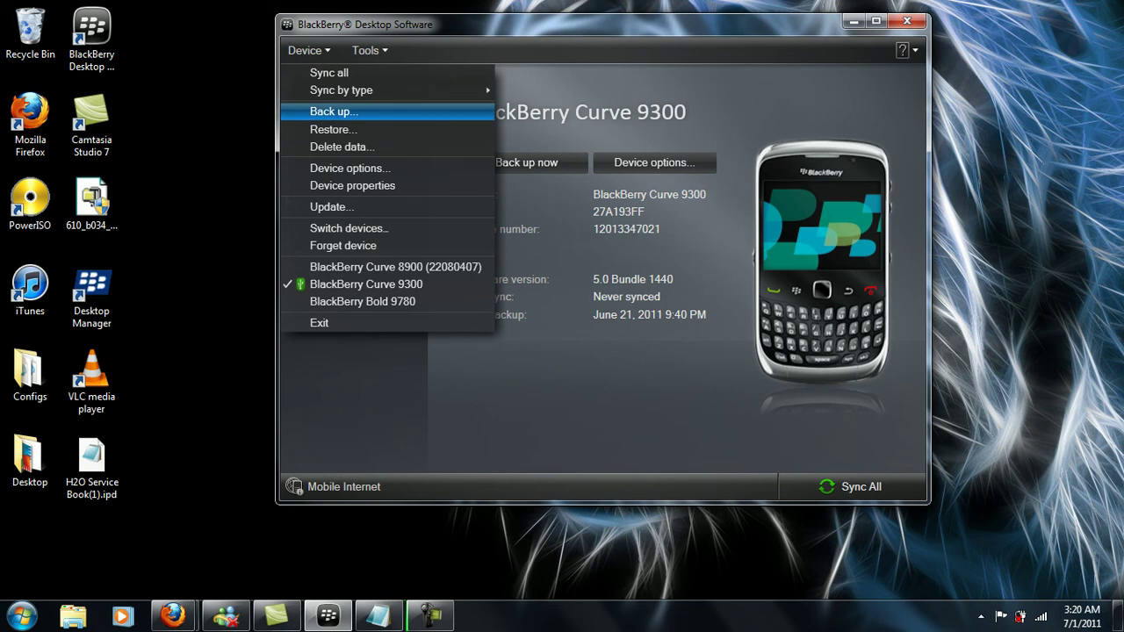
pyautogui.click(334, 129)
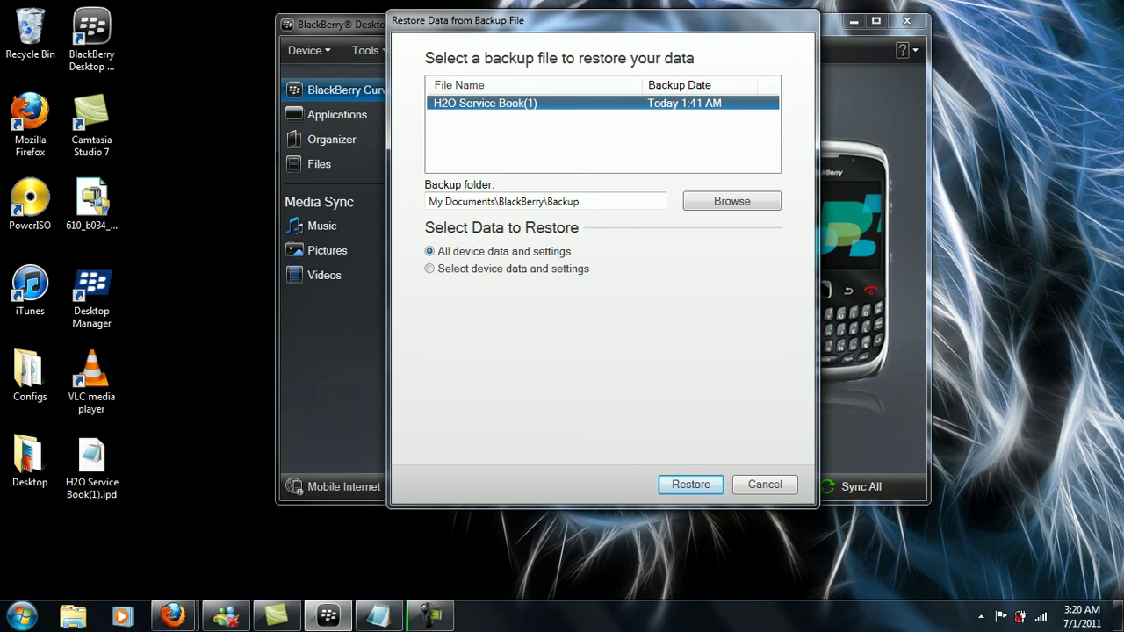
pyautogui.click(732, 201)
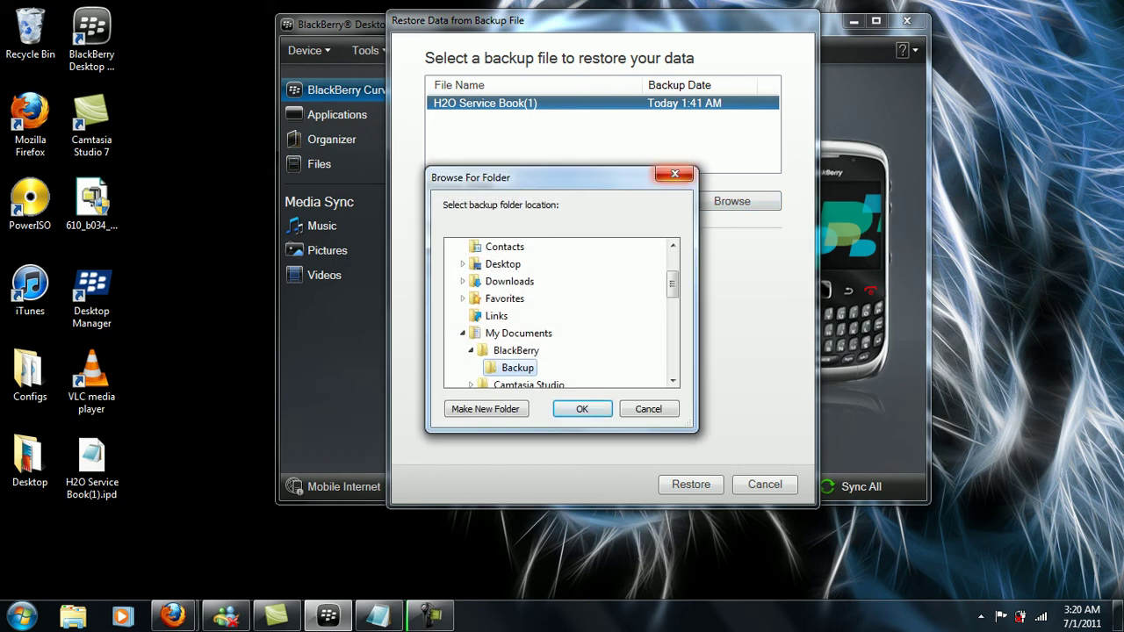
pyautogui.press('Return')
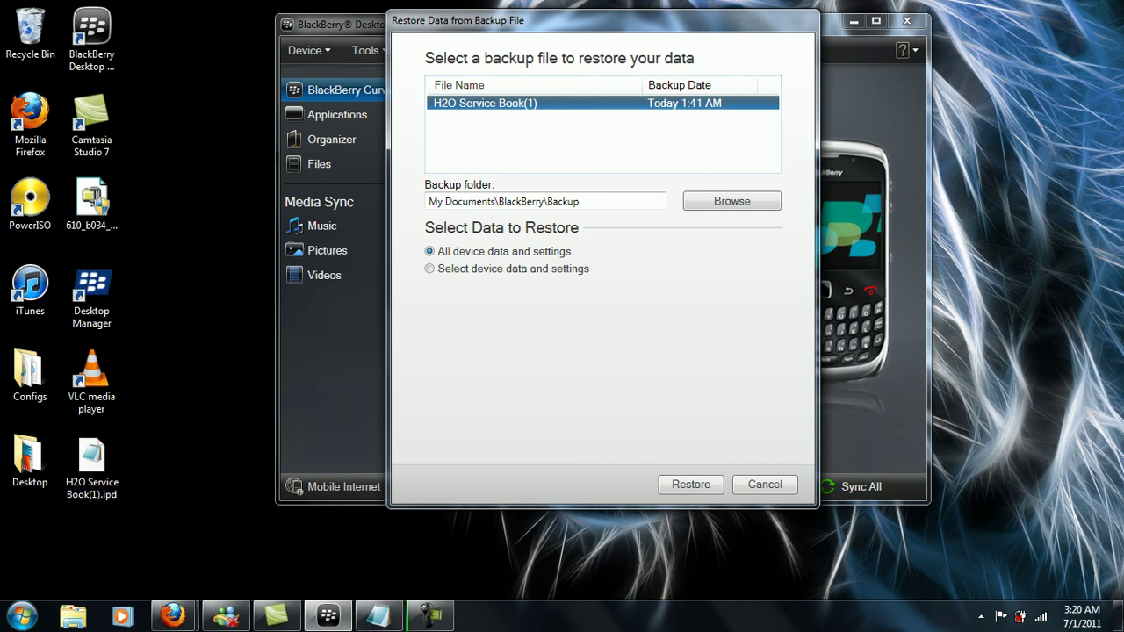
# - Add a new desktop folder named 'blackberry' and open it in Explorer
pyautogui.click(92, 466)
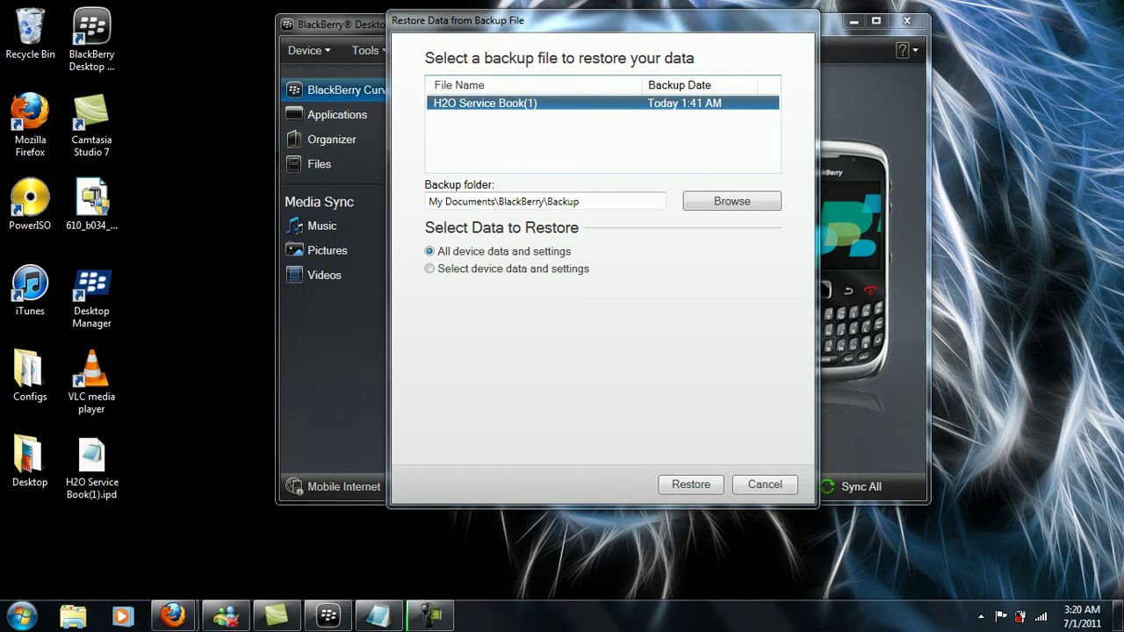
pyautogui.rightClick(196, 160)
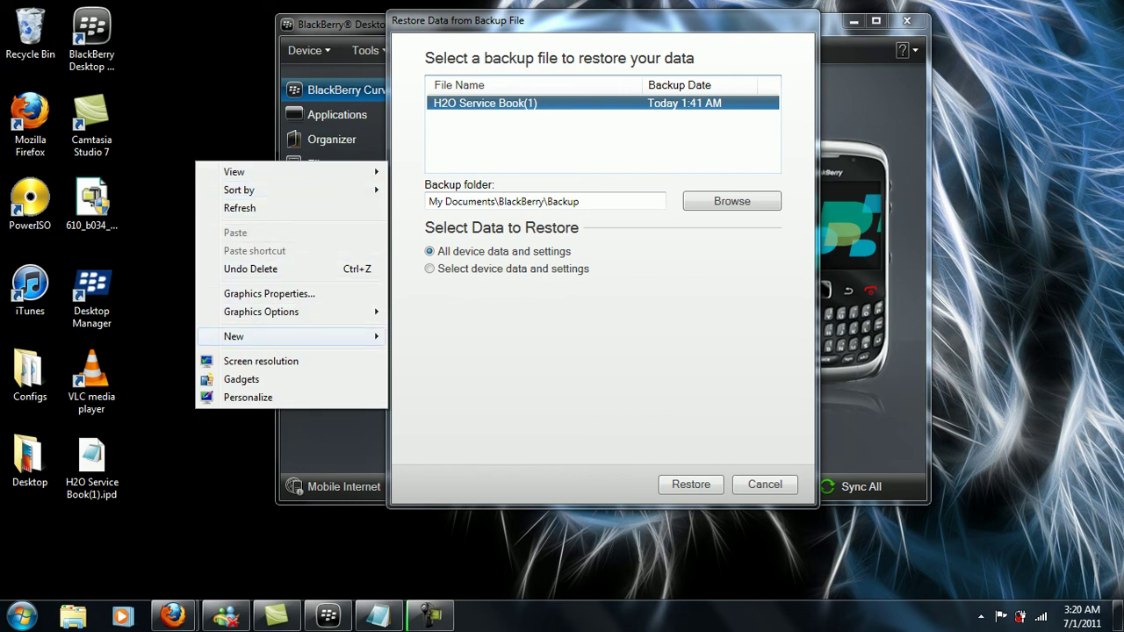
pyautogui.press('Escape')
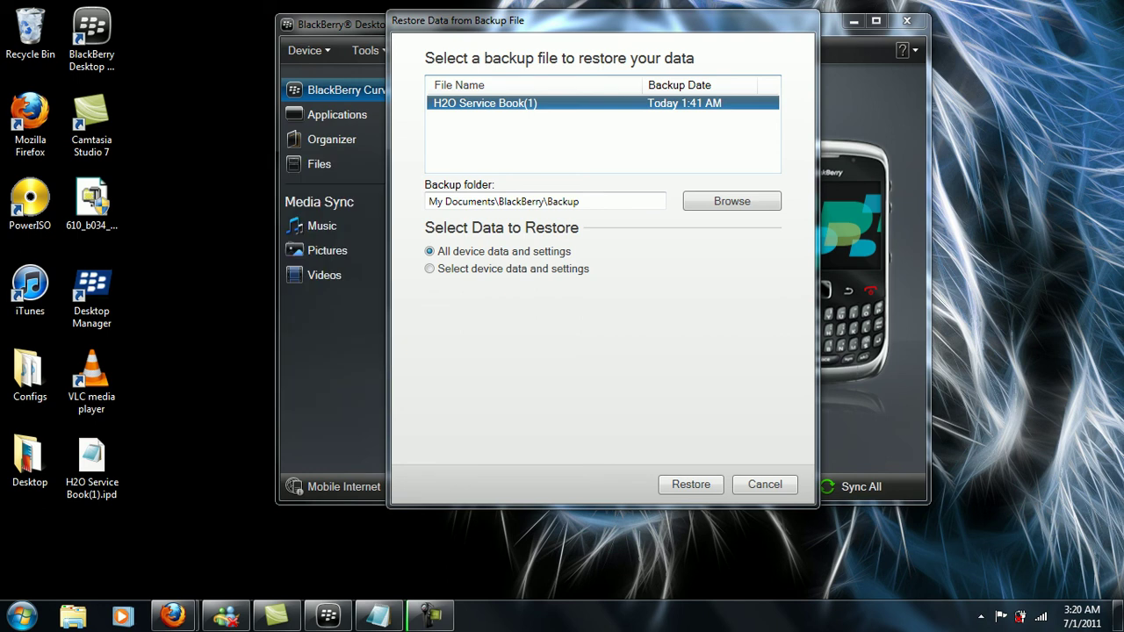
pyautogui.rightClick(205, 187)
pyautogui.moveTo(308, 362)
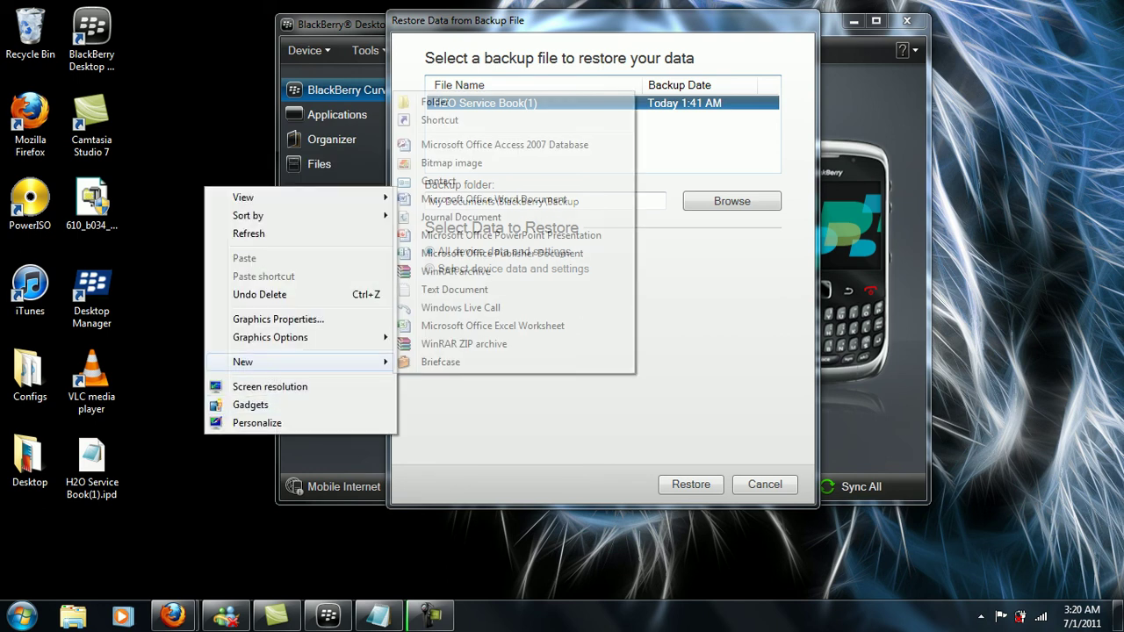
pyautogui.click(435, 102)
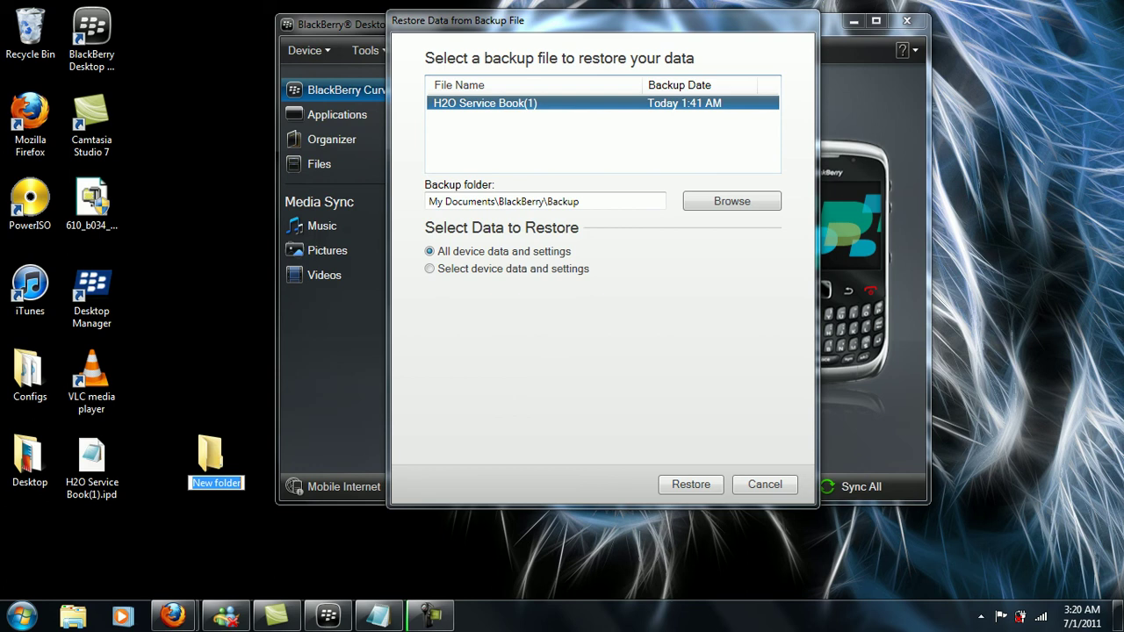
pyautogui.write('bLA')
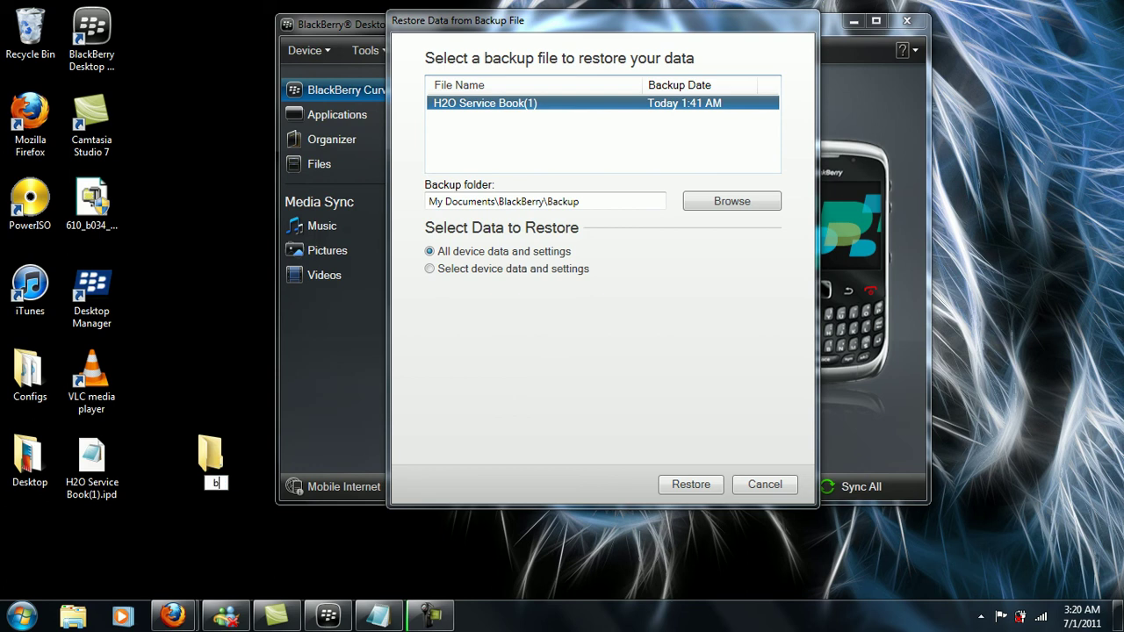
pyautogui.press('BackSpace')
pyautogui.press('BackSpace')
pyautogui.write('lackberry')
pyautogui.press('Return')
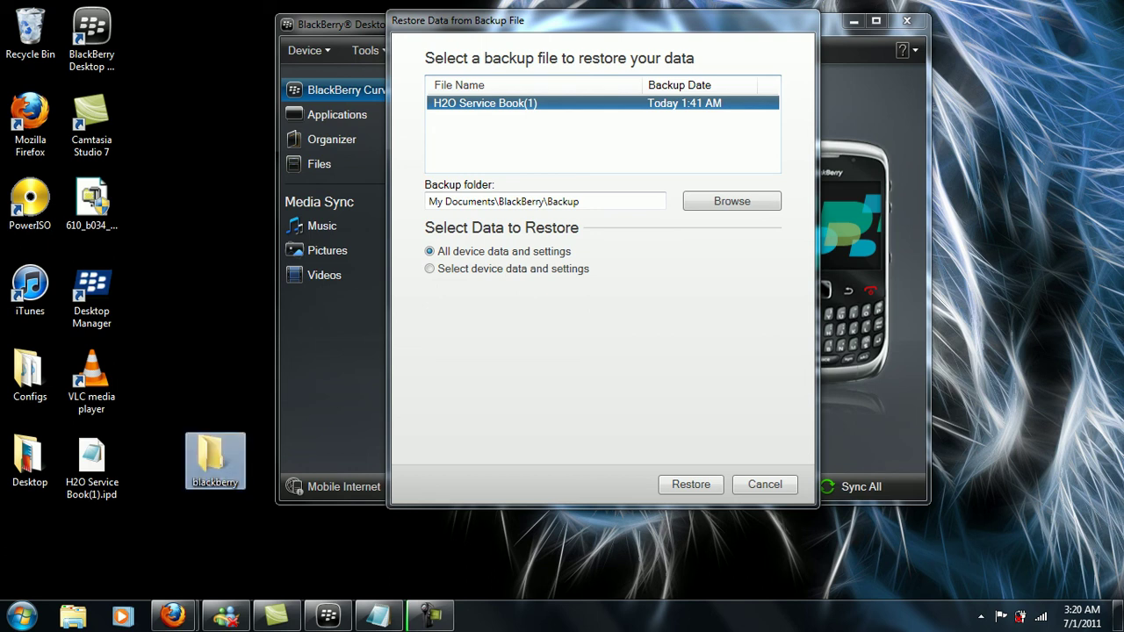
pyautogui.press('Return')
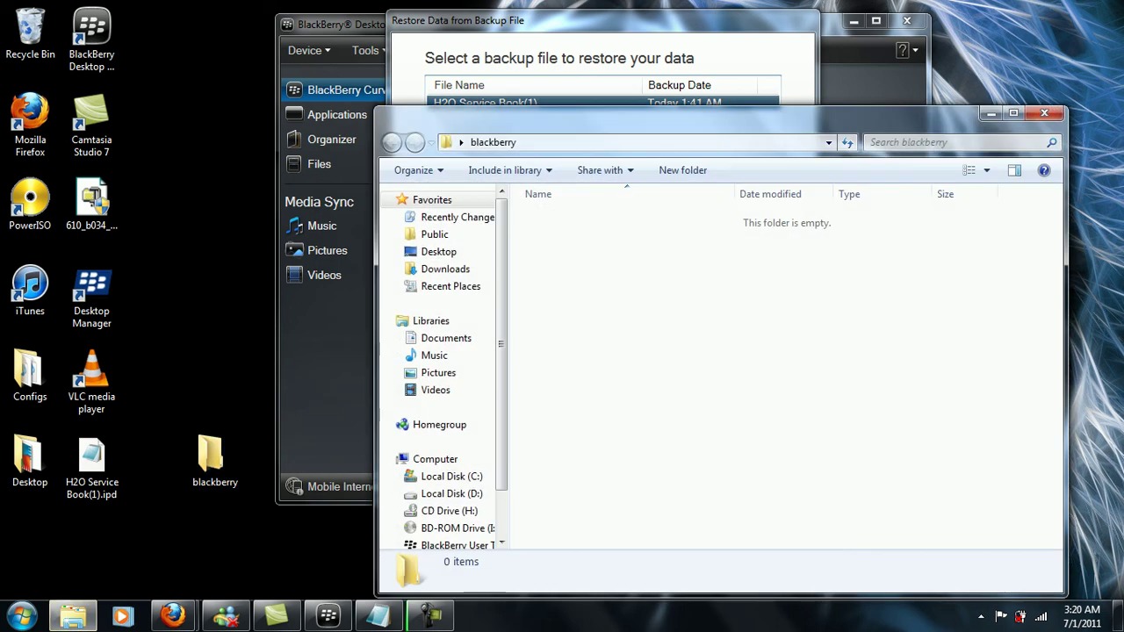
# - Create a subfolder named 'backup' inside the blackberry folder
pyautogui.rightClick(598, 300)
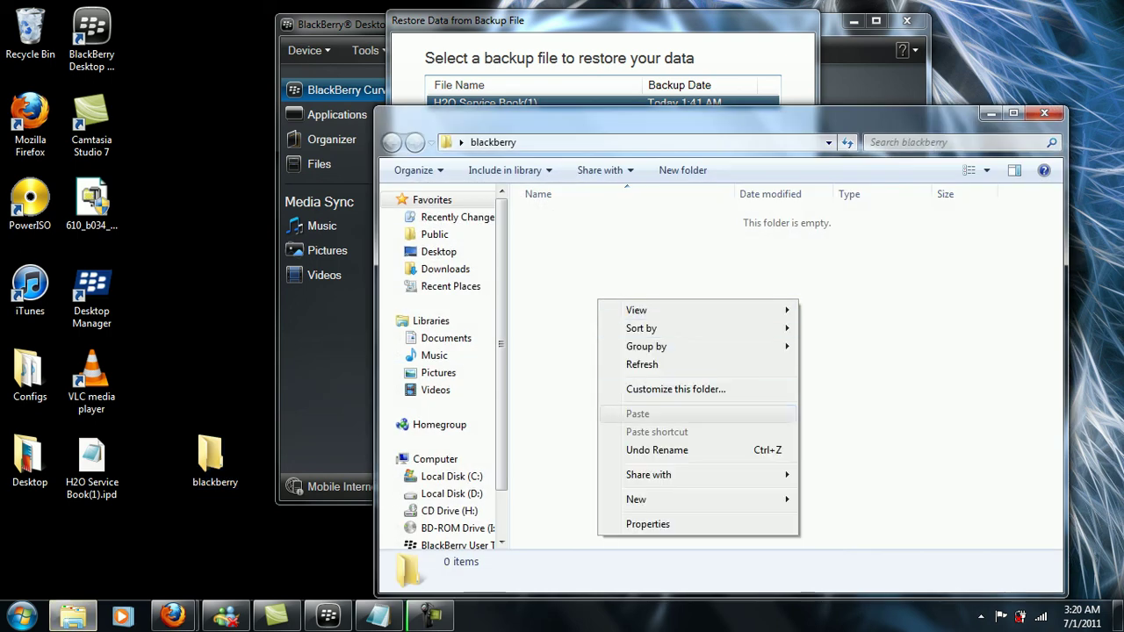
pyautogui.moveTo(650, 499)
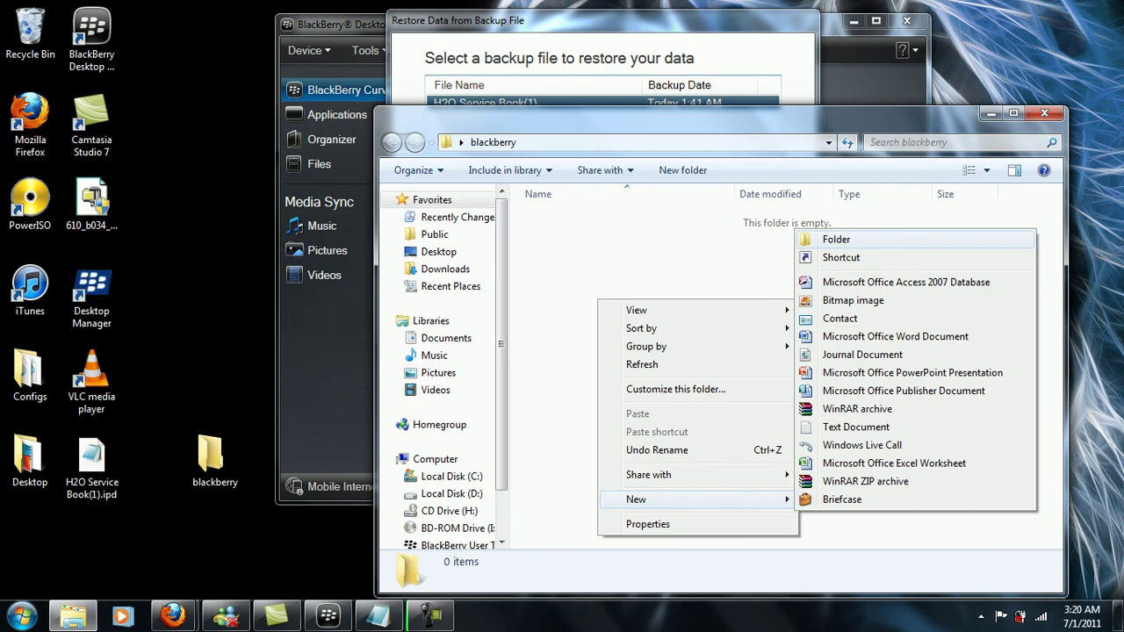
pyautogui.click(836, 239)
pyautogui.write('backup')
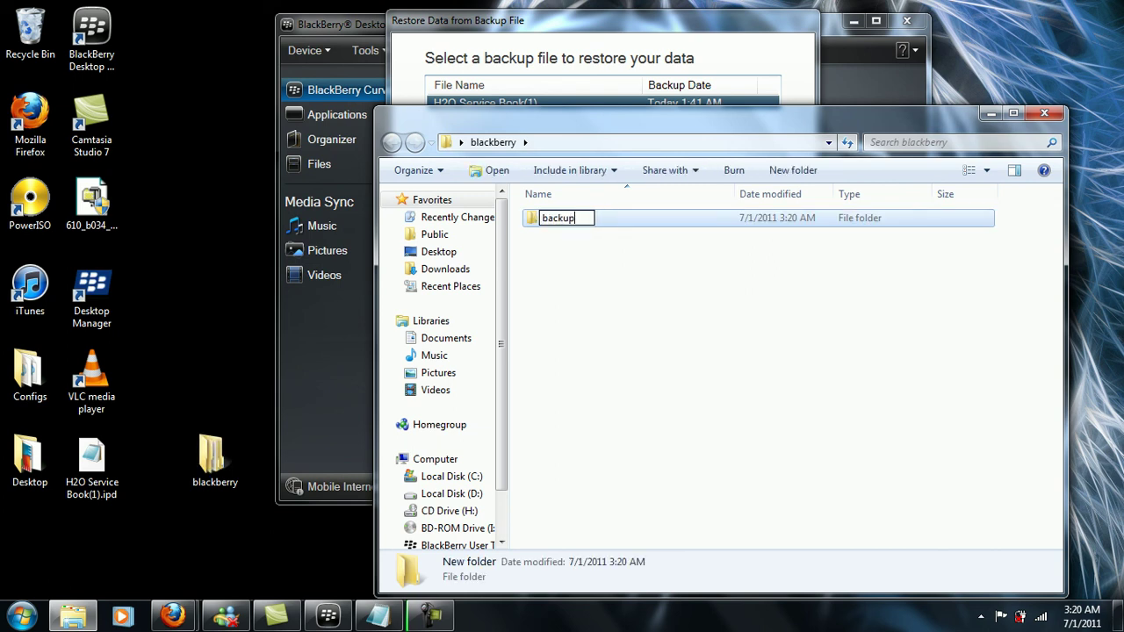
pyautogui.press('Return')
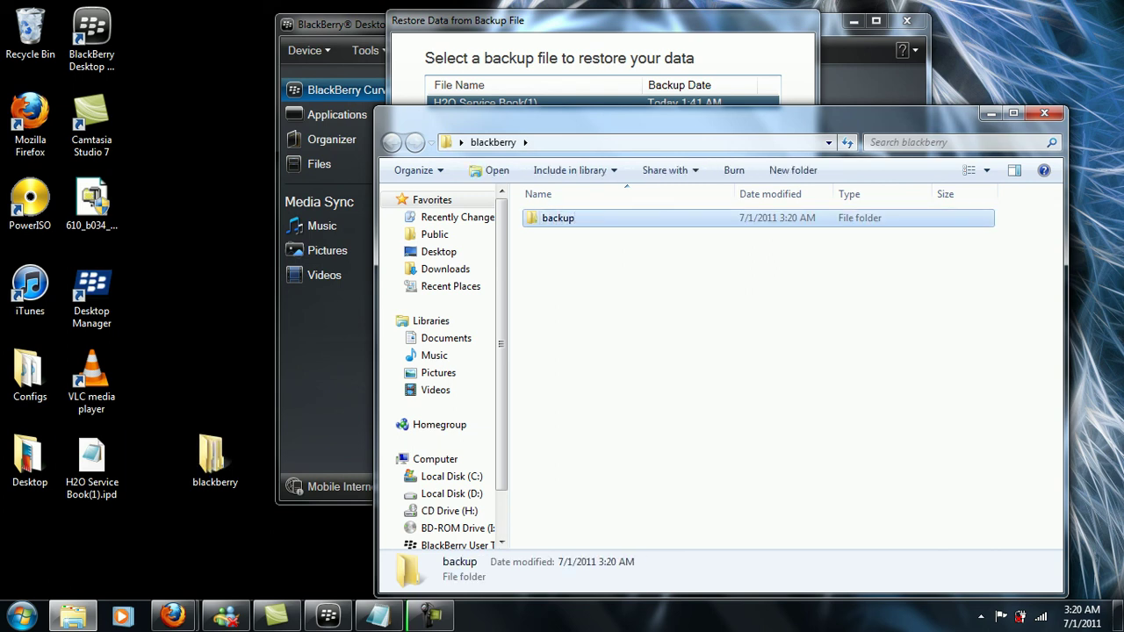
# - Cut H2O Service Book(1).ipd from the desktop, paste it into backup, and close the window
pyautogui.rightClick(94, 465)
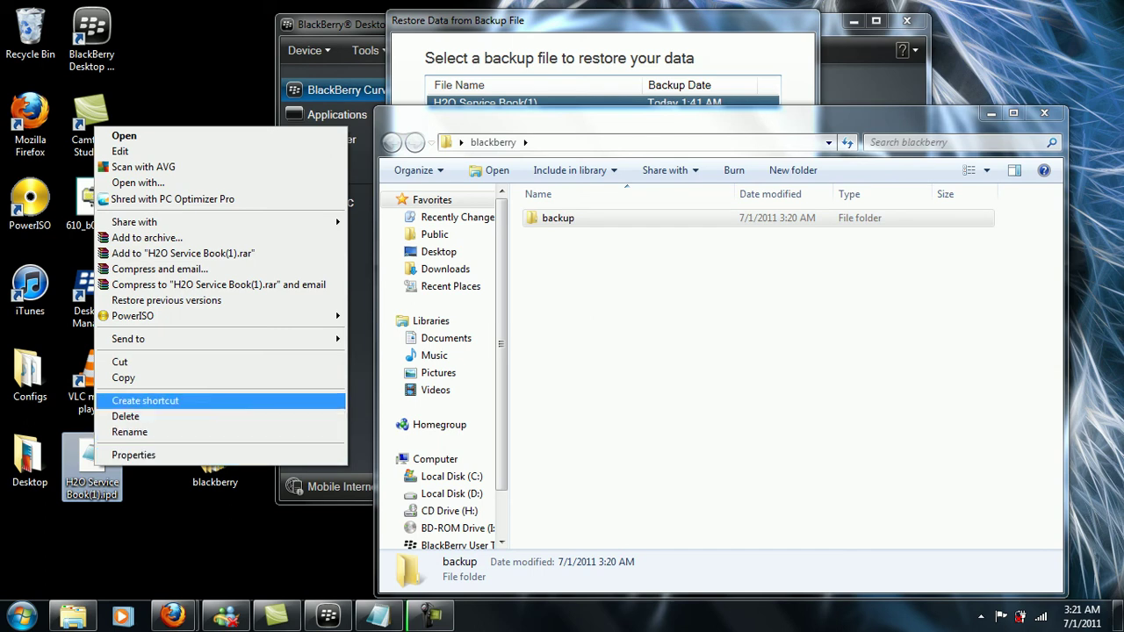
pyautogui.click(120, 362)
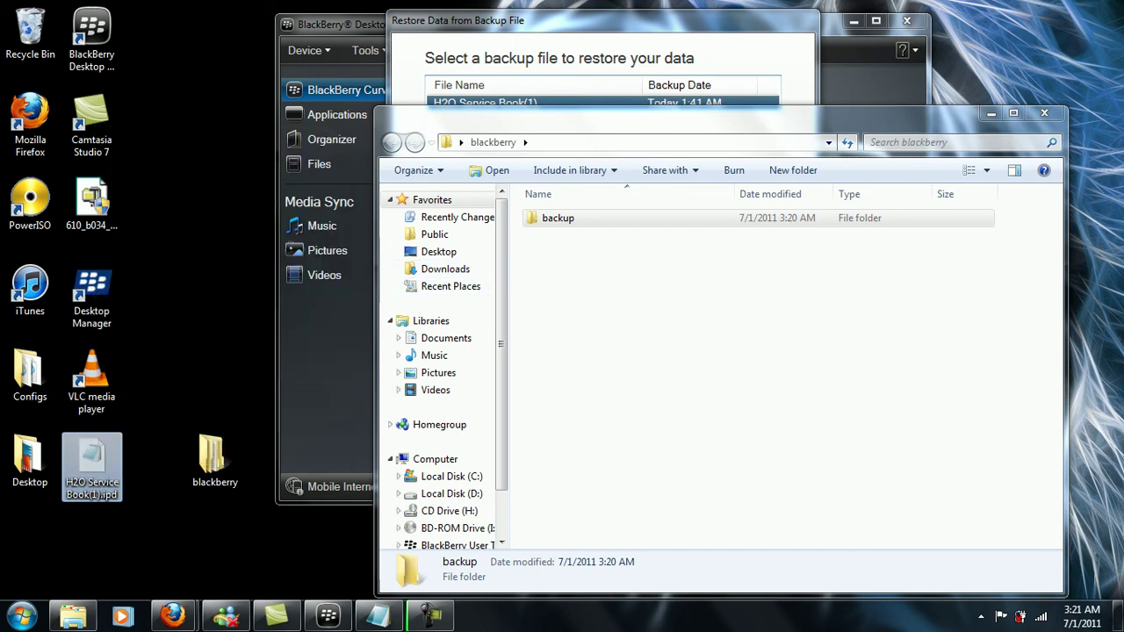
pyautogui.doubleClick(558, 217)
pyautogui.rightClick(546, 312)
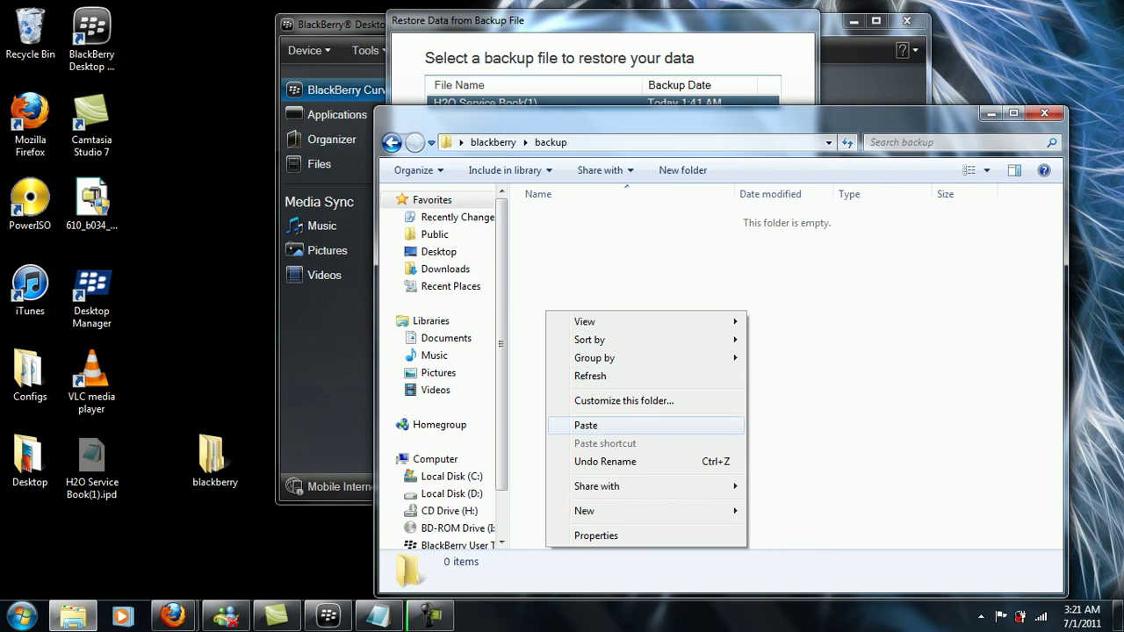
pyautogui.click(586, 425)
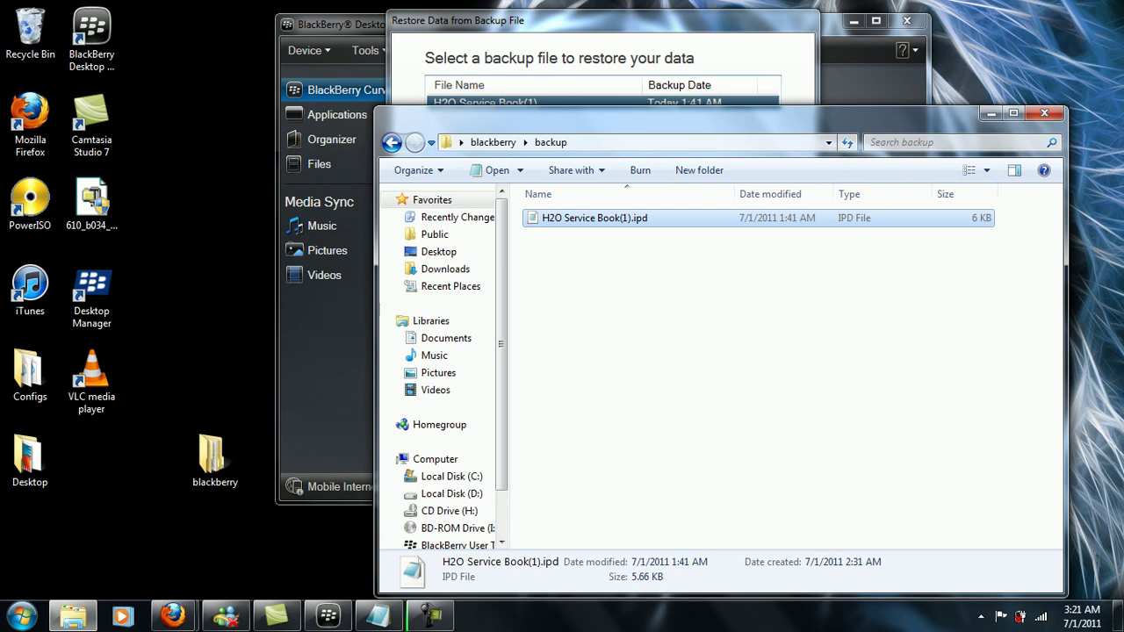
pyautogui.click(1045, 113)
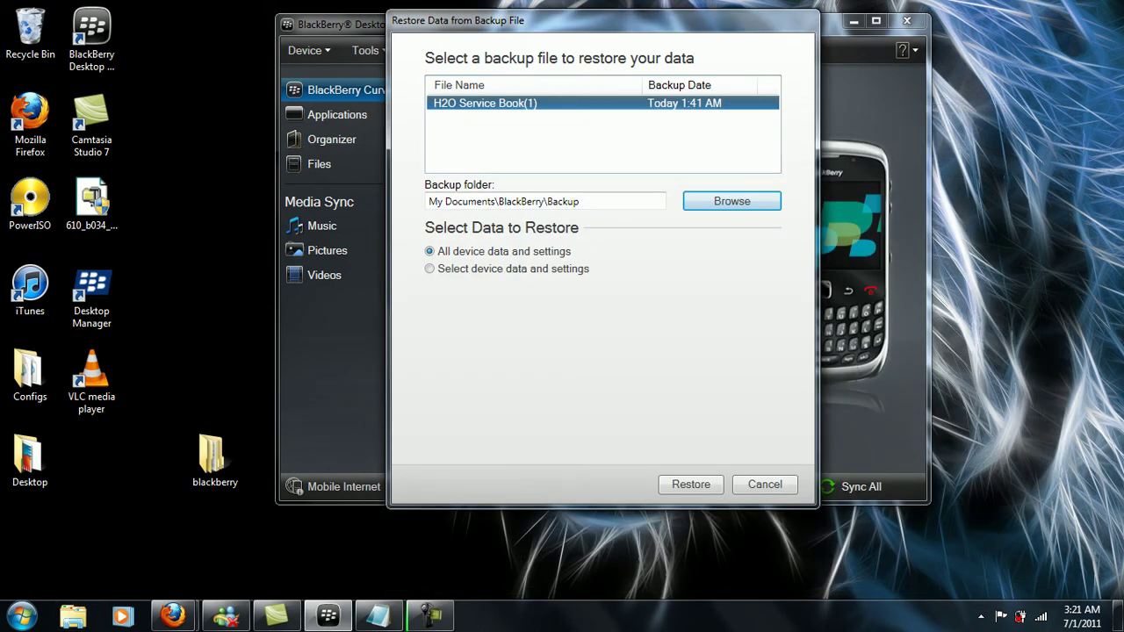
# - Restore H2O Service Book(1) to the Curve 9300, agreeing to replace data and closing the completion message
pyautogui.moveTo(216, 457); pyautogui.dragTo(91, 457)
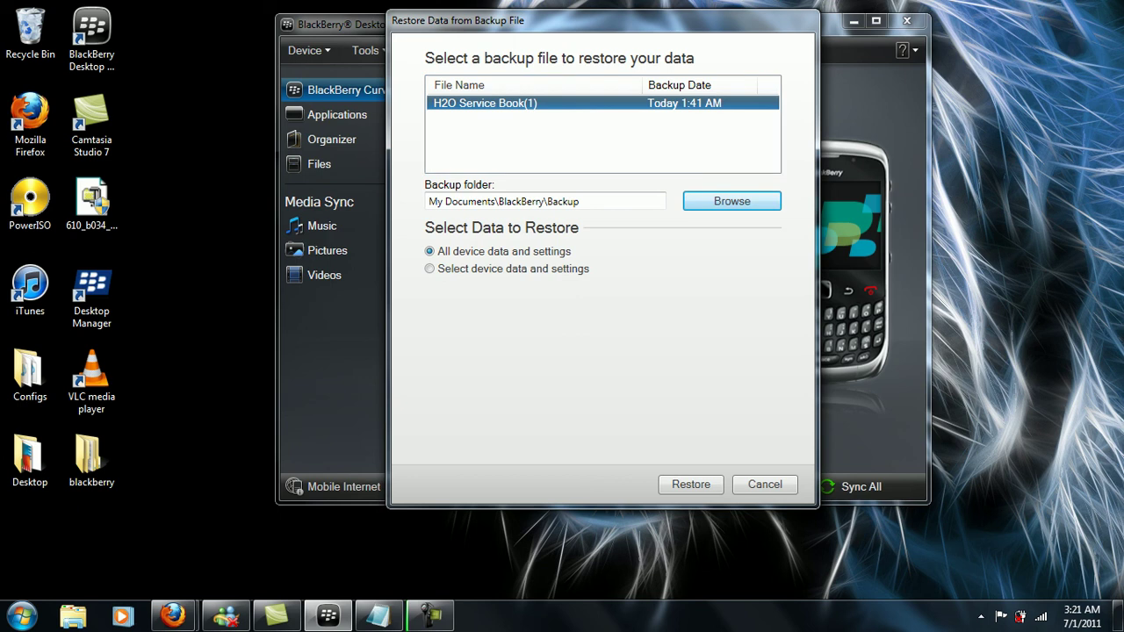
pyautogui.press('Return')
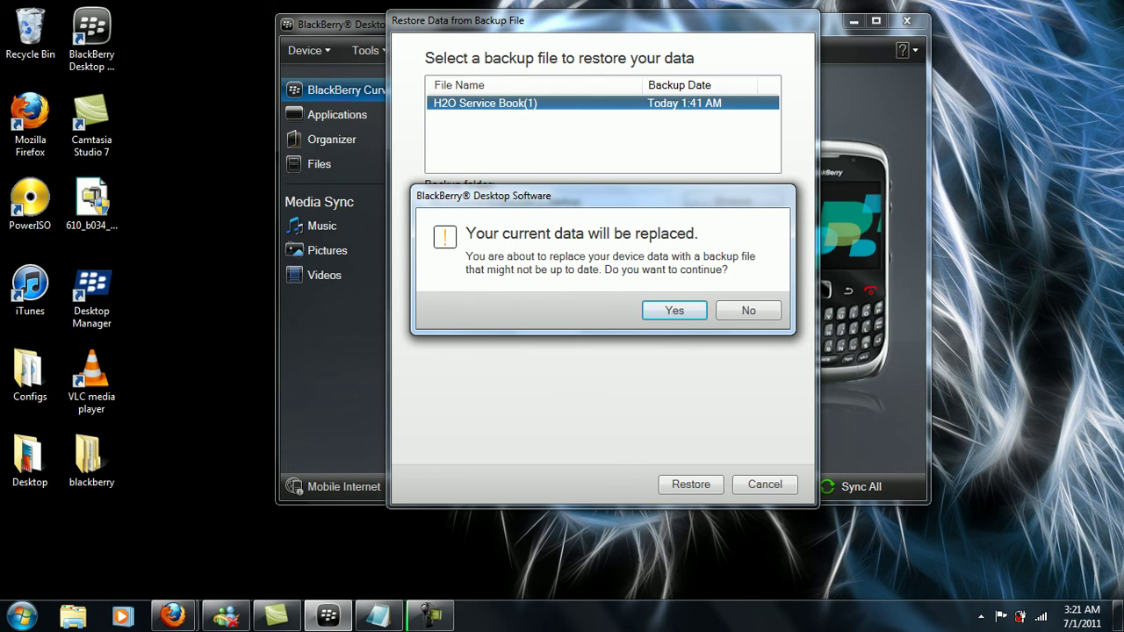
pyautogui.press('Return')
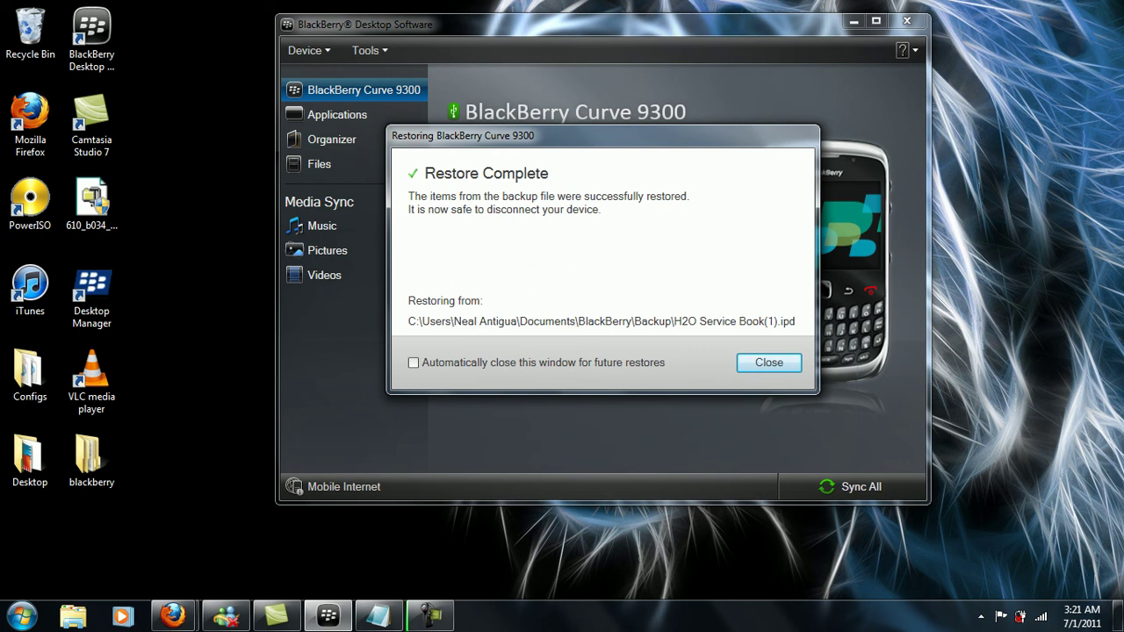
pyautogui.press('Return')
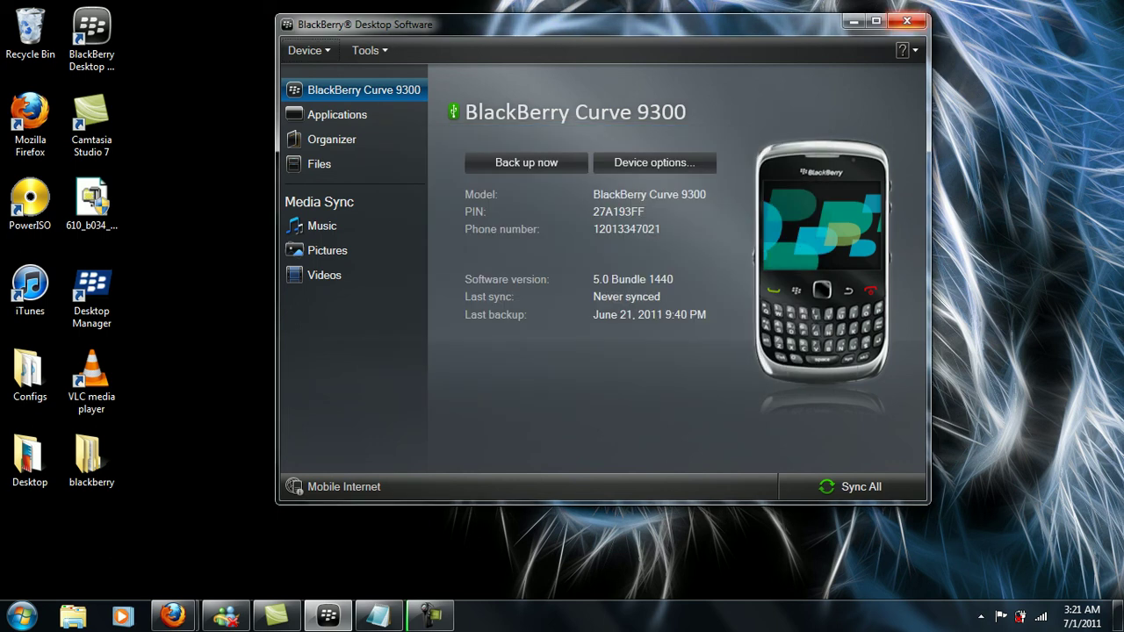
# - Exit BlackBerry Desktop Software with Alt+F4, leaving only the bare Windows desktop
pyautogui.hotkey('alt', 'F4')
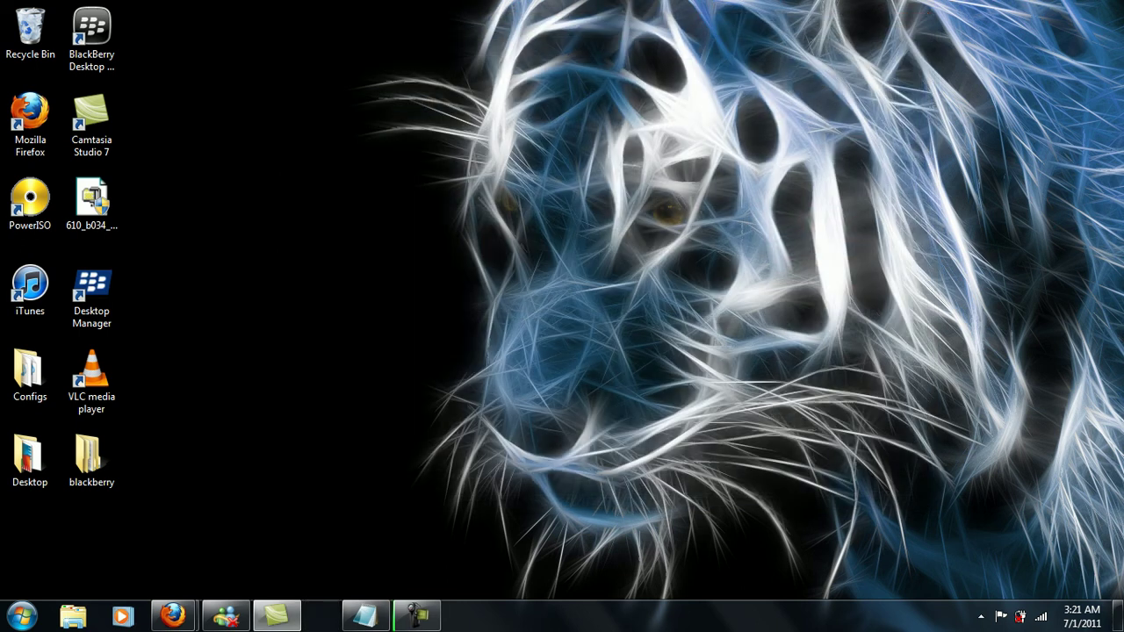